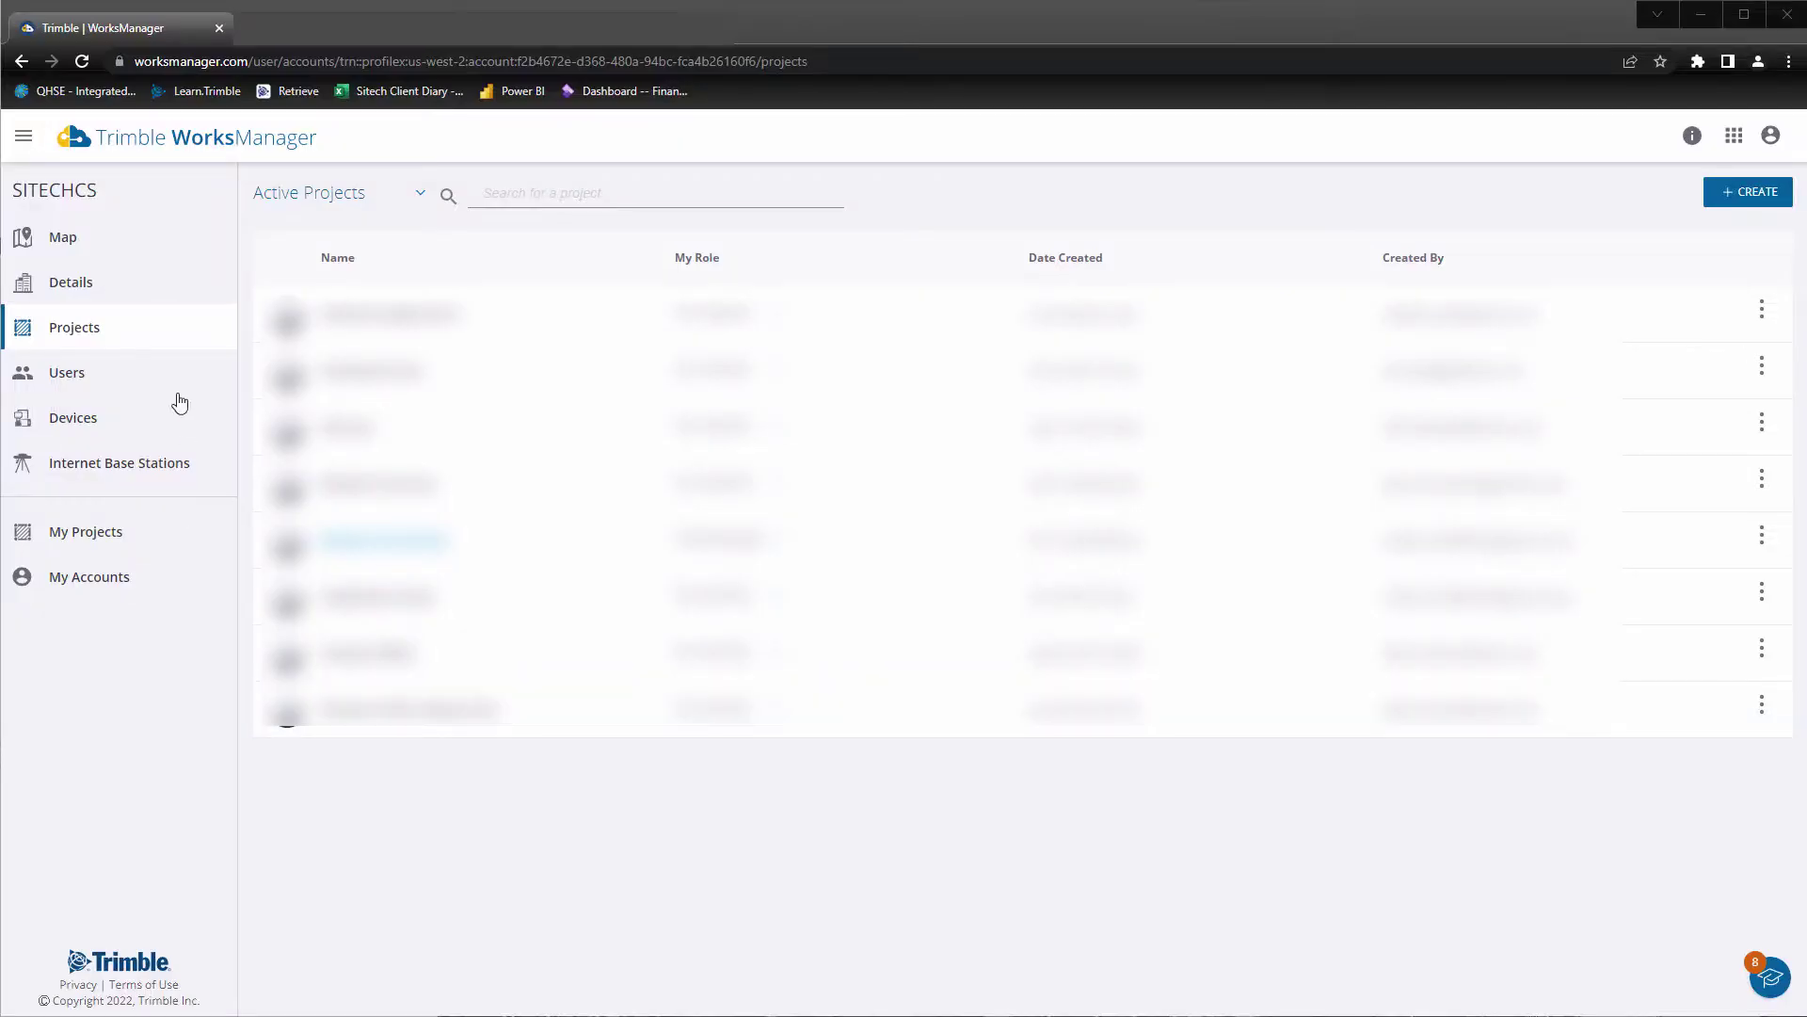
# Start a new WorksManager project named 'Testing WM'.
pyautogui.click(1714, 196)
pyautogui.click(881, 386)
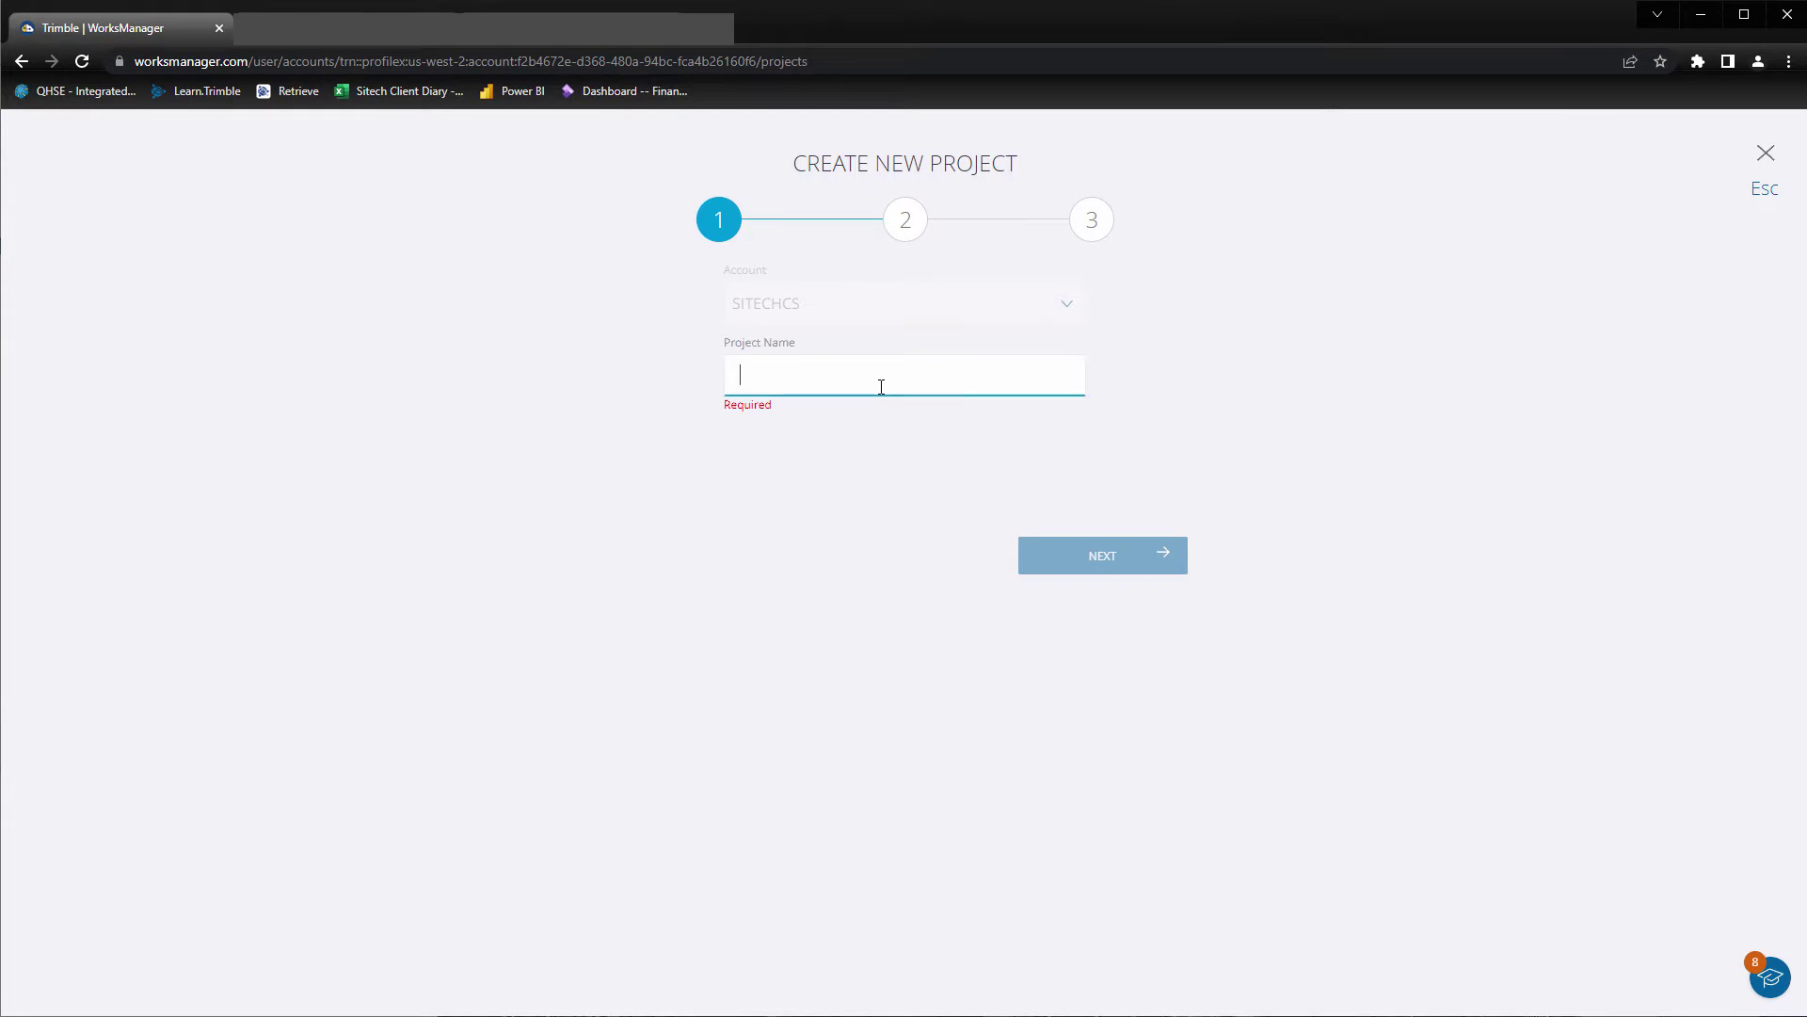
pyautogui.write('Testing WM')
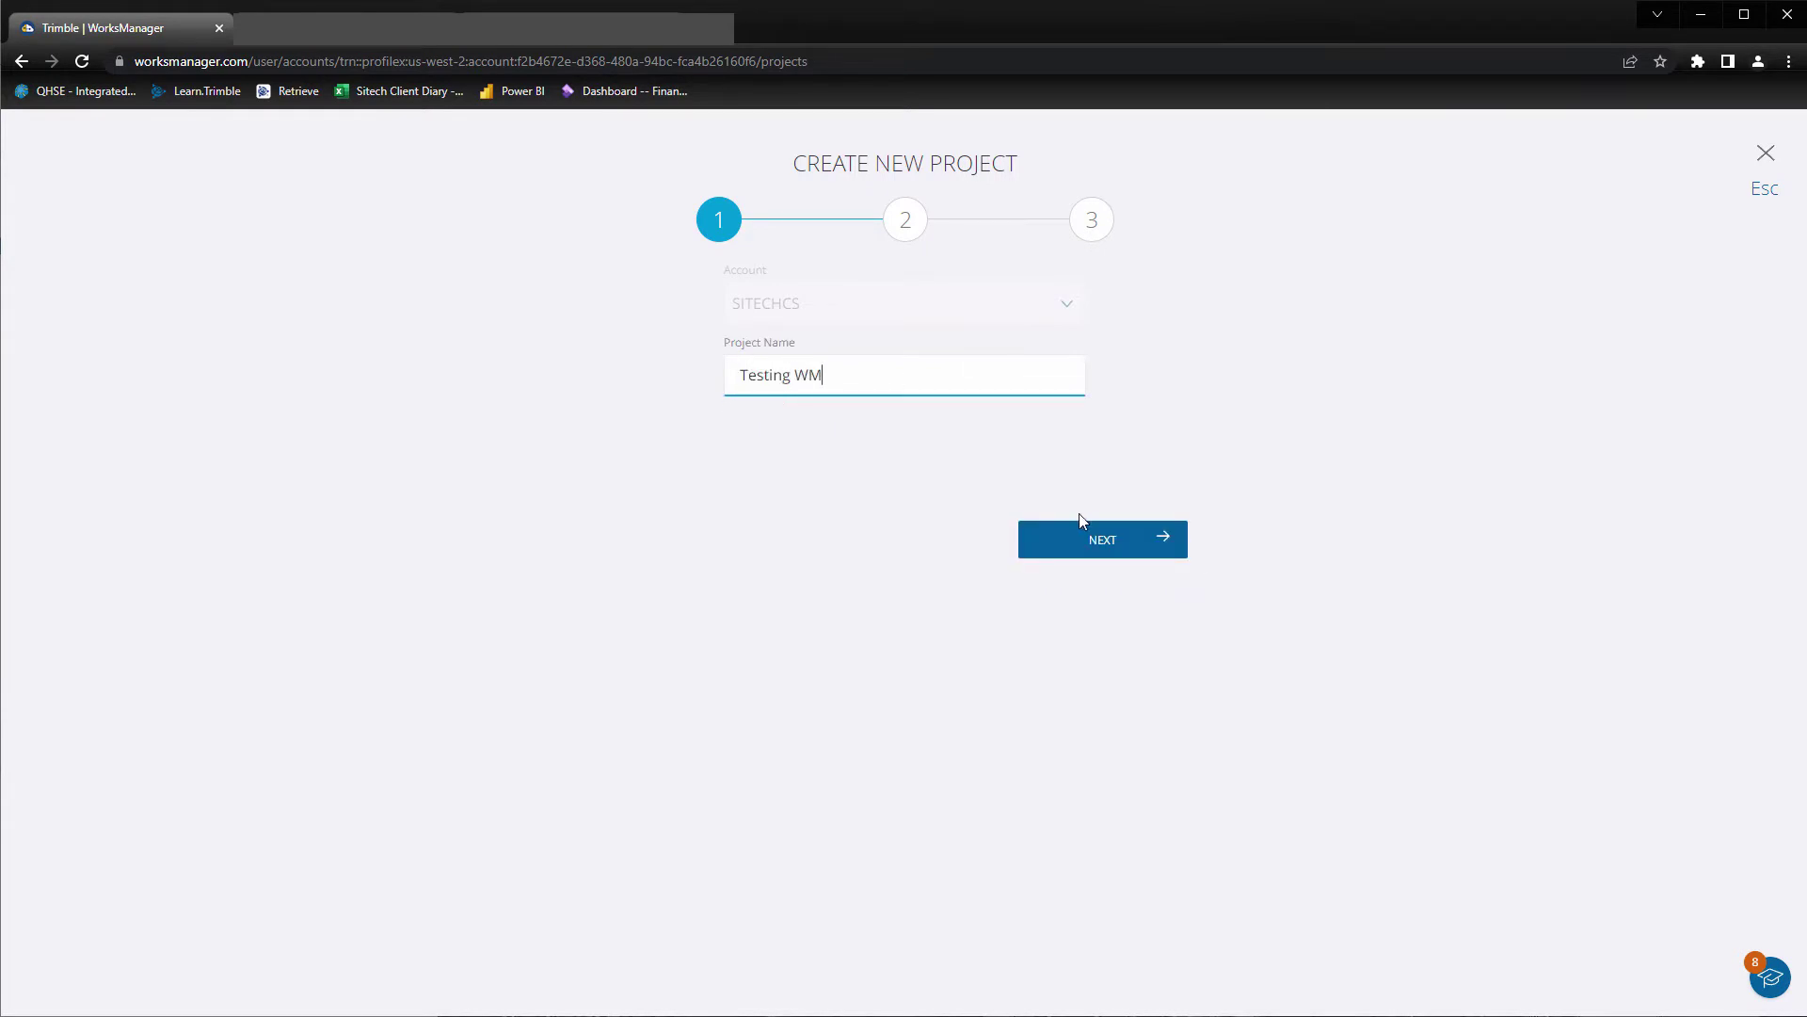
pyautogui.click(1084, 539)
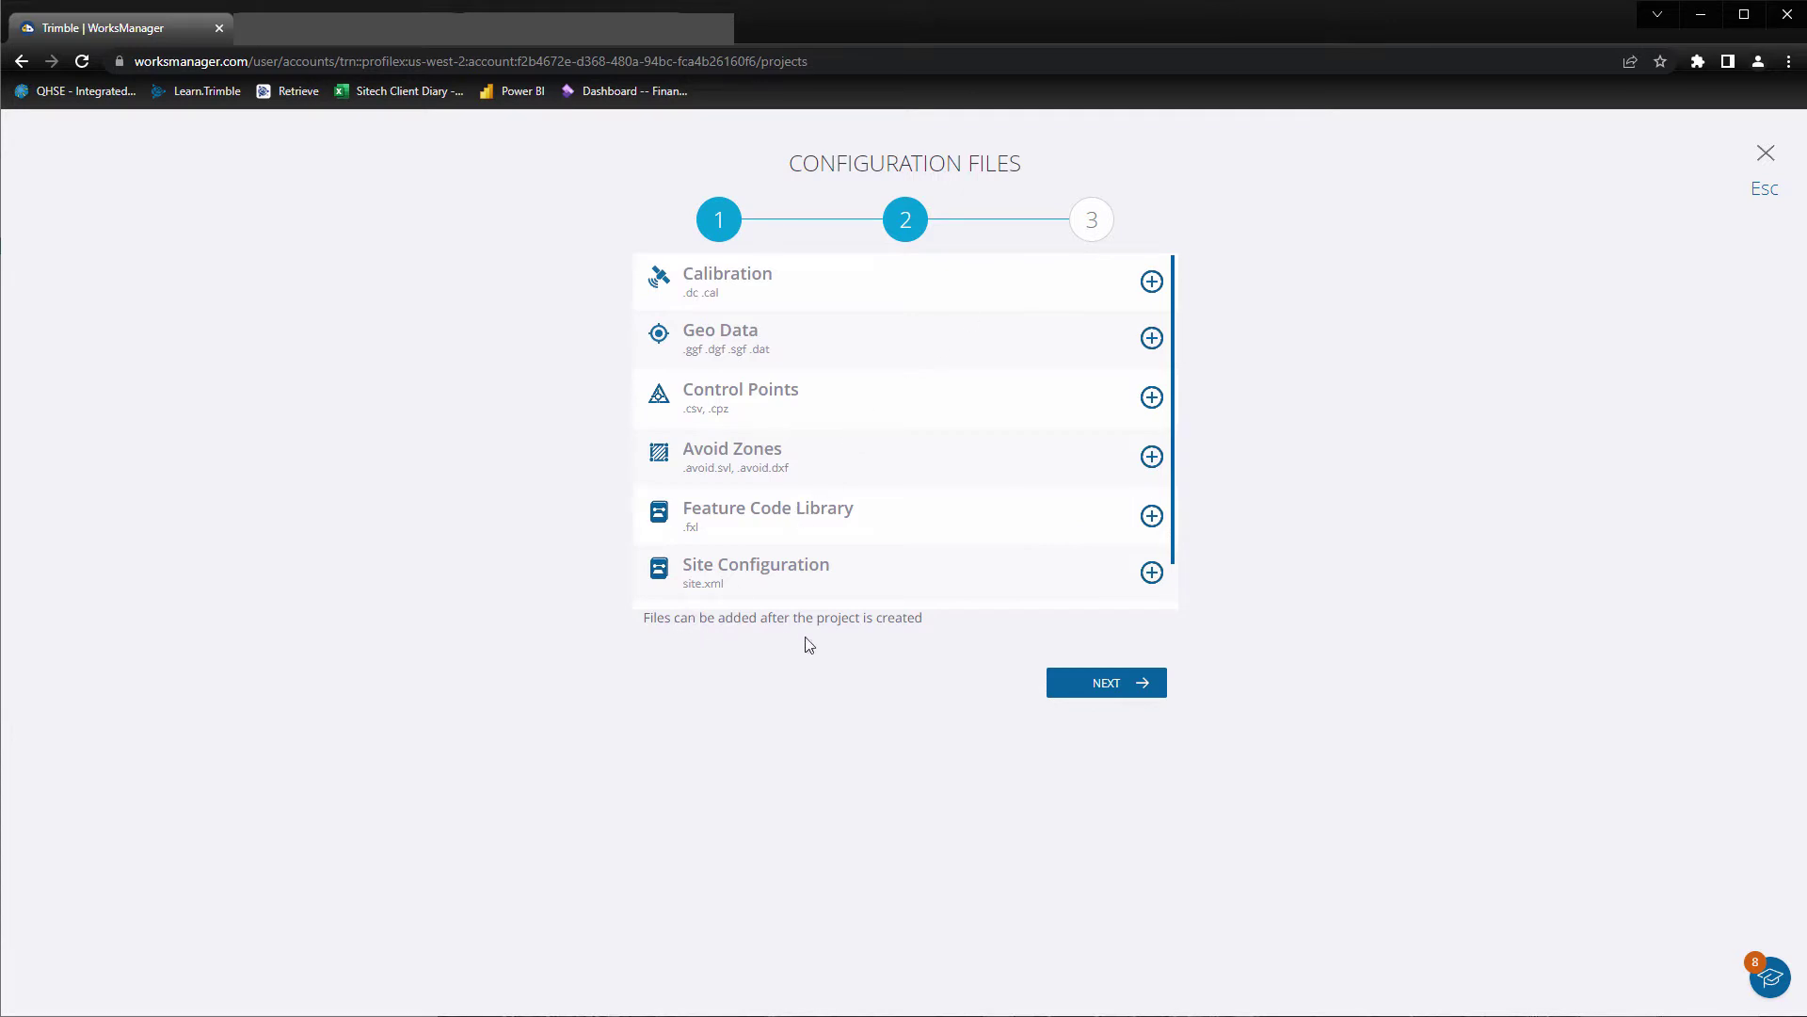
# Attach TMR Feature Codes (V2.3).fxl as the project's feature code library.
pyautogui.click(1151, 517)
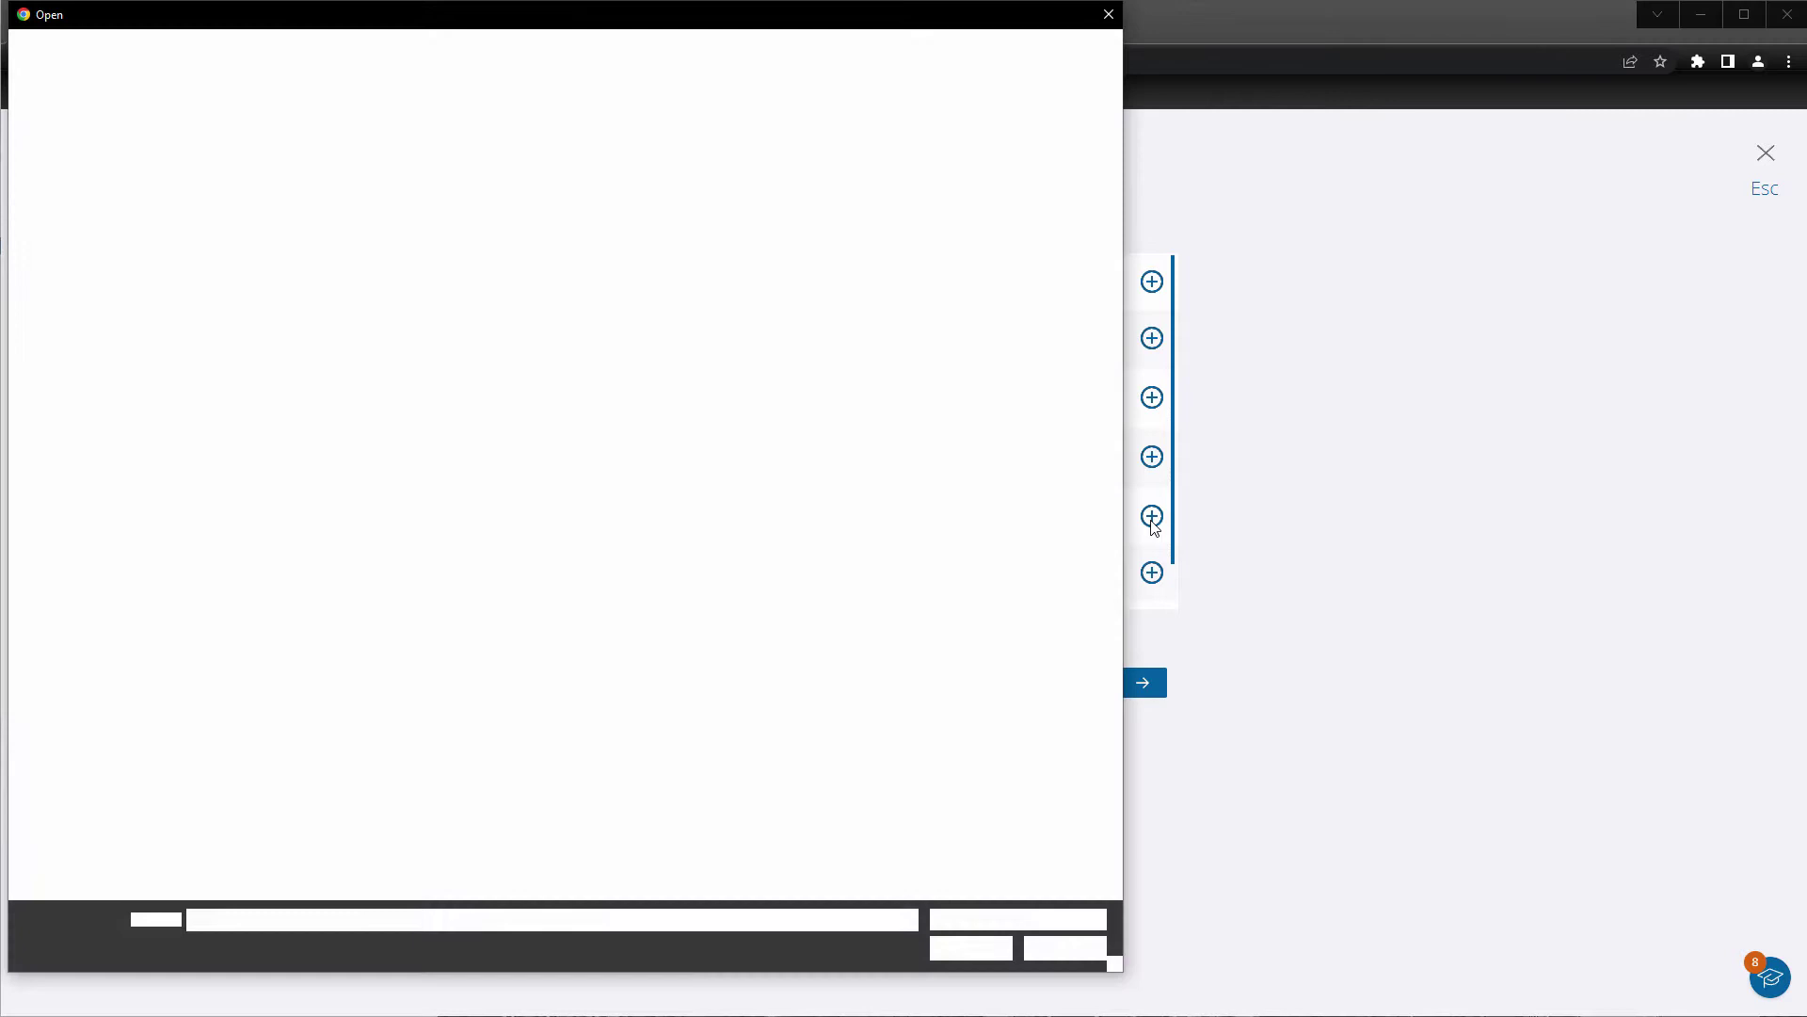
pyautogui.doubleClick(301, 137)
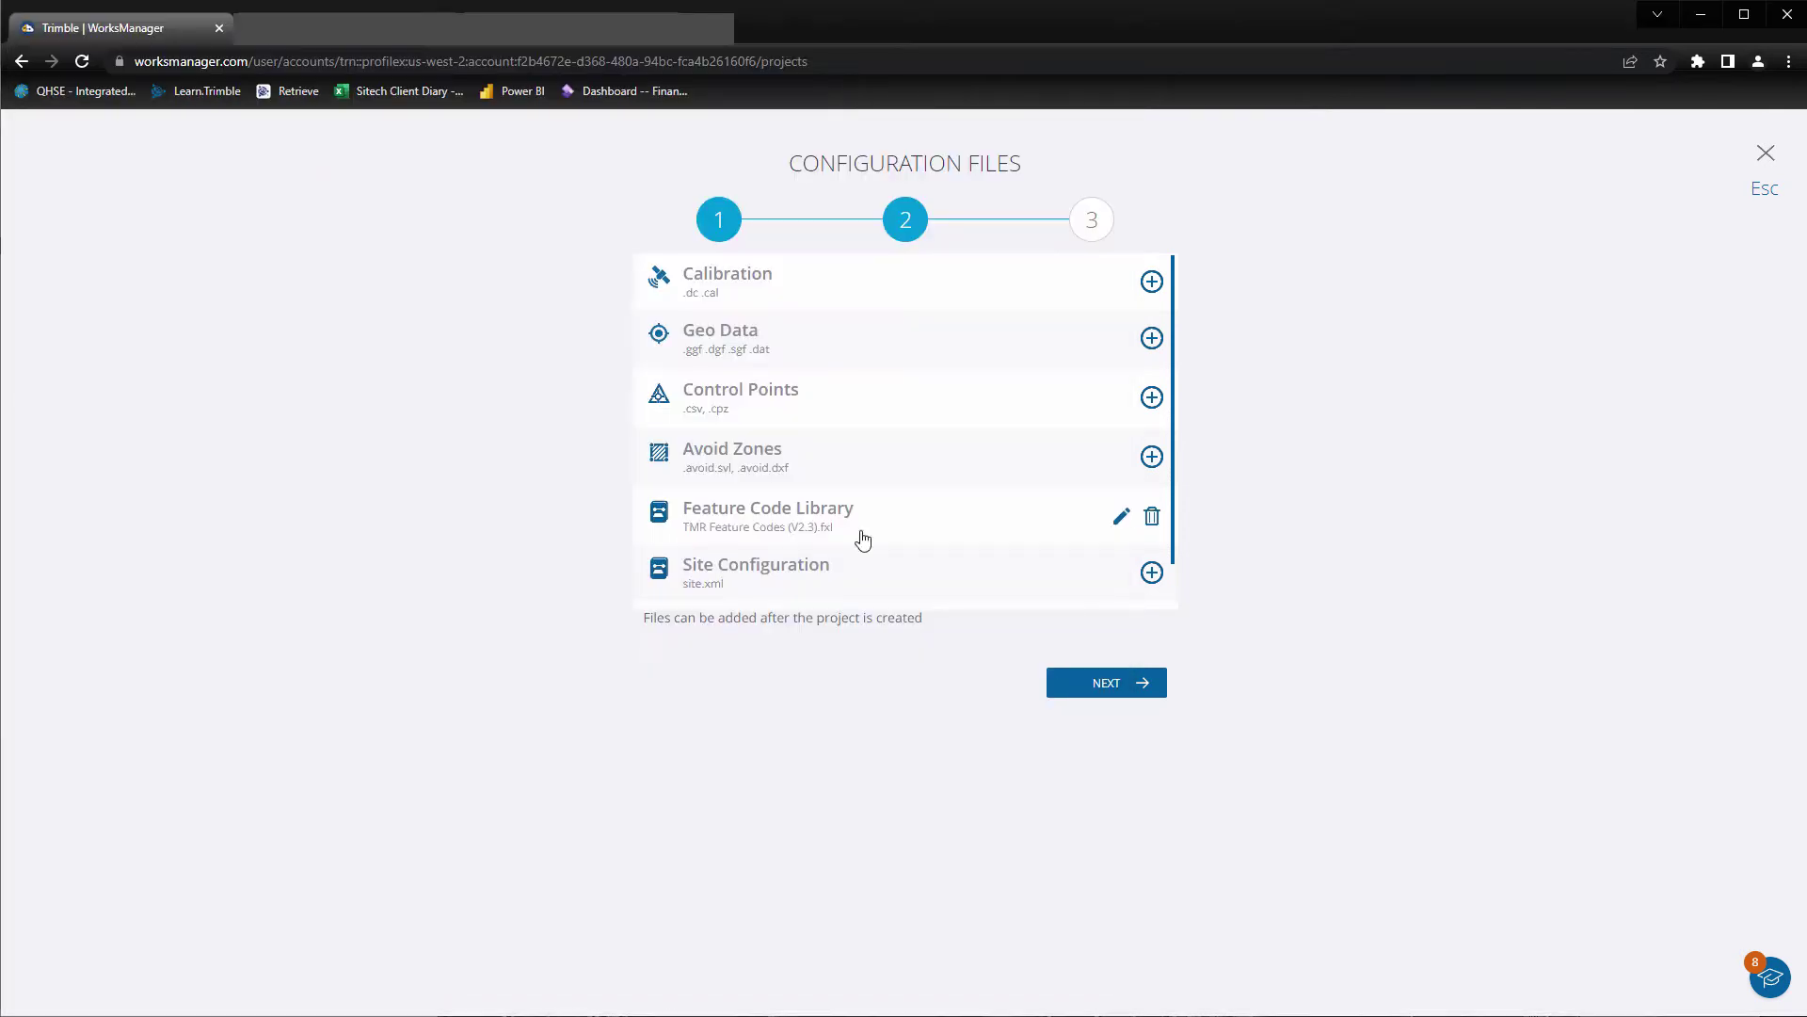
pyautogui.click(1094, 685)
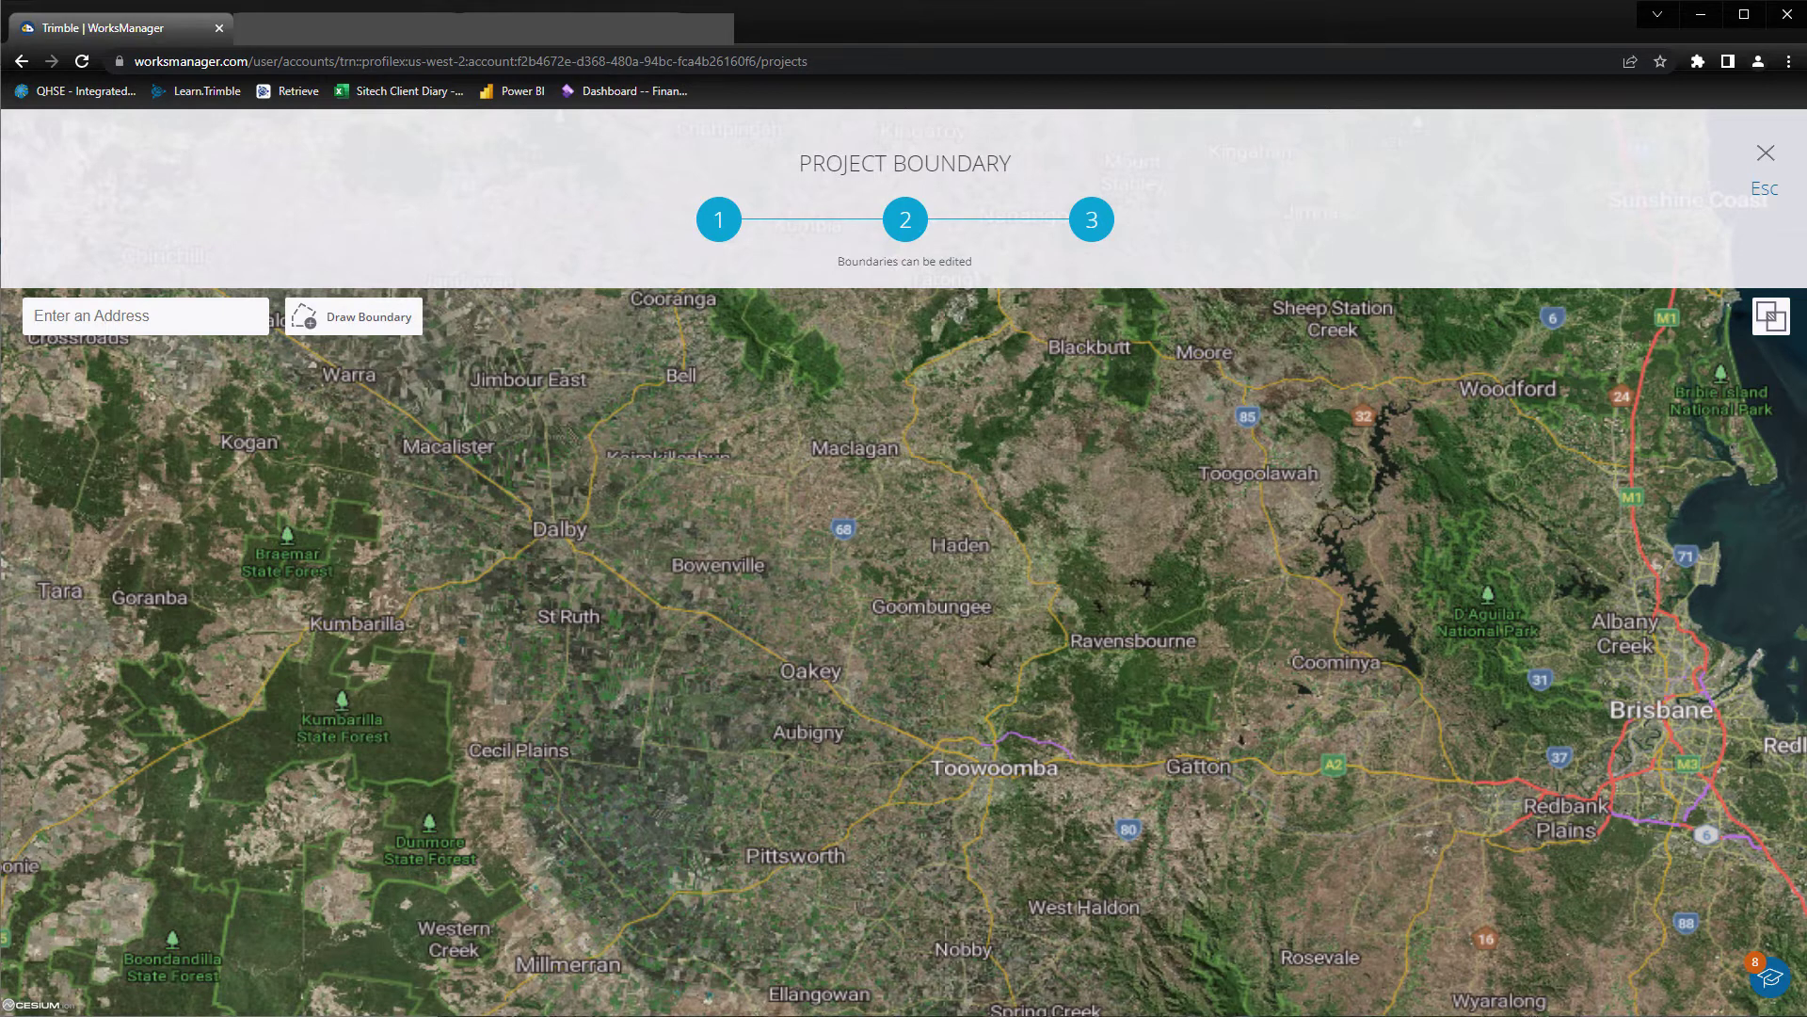
# Search the map for 'mcdonald rd, windsor' and pick the McDonald Road, Windsor, Queensland result.
pyautogui.click(152, 309)
pyautogui.write('mcdonald rd')
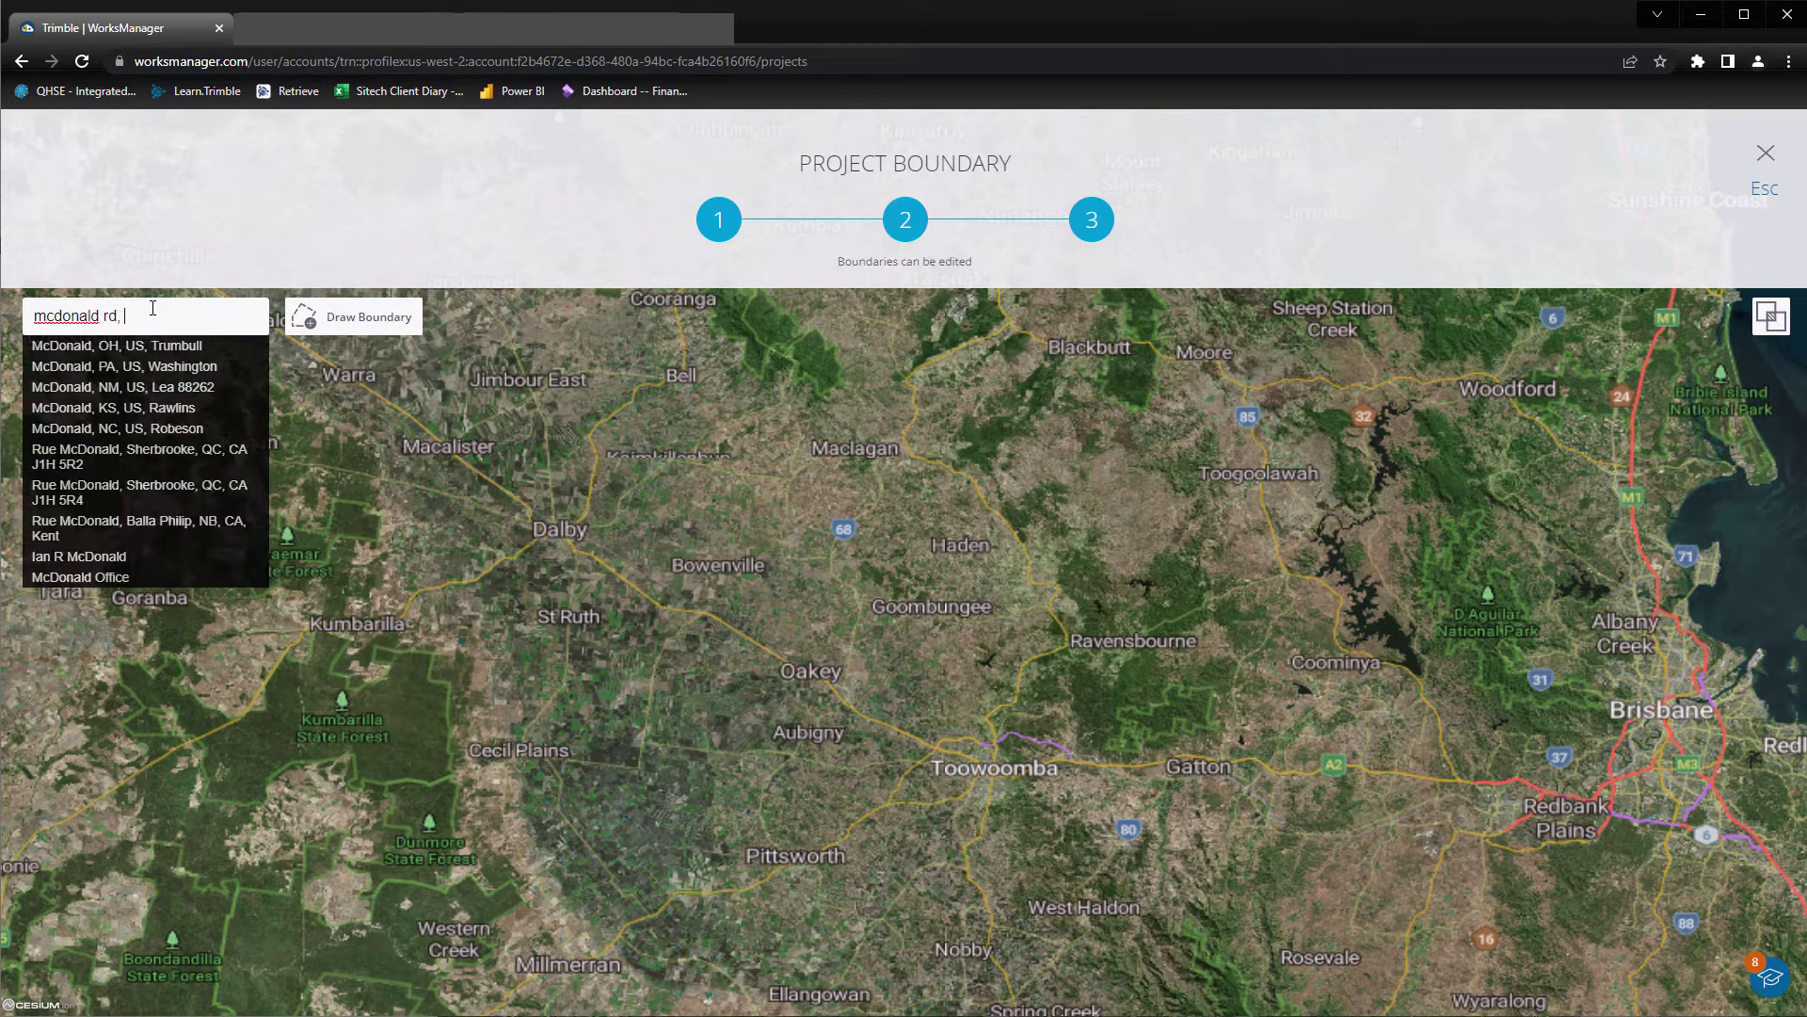
pyautogui.write(', windsor')
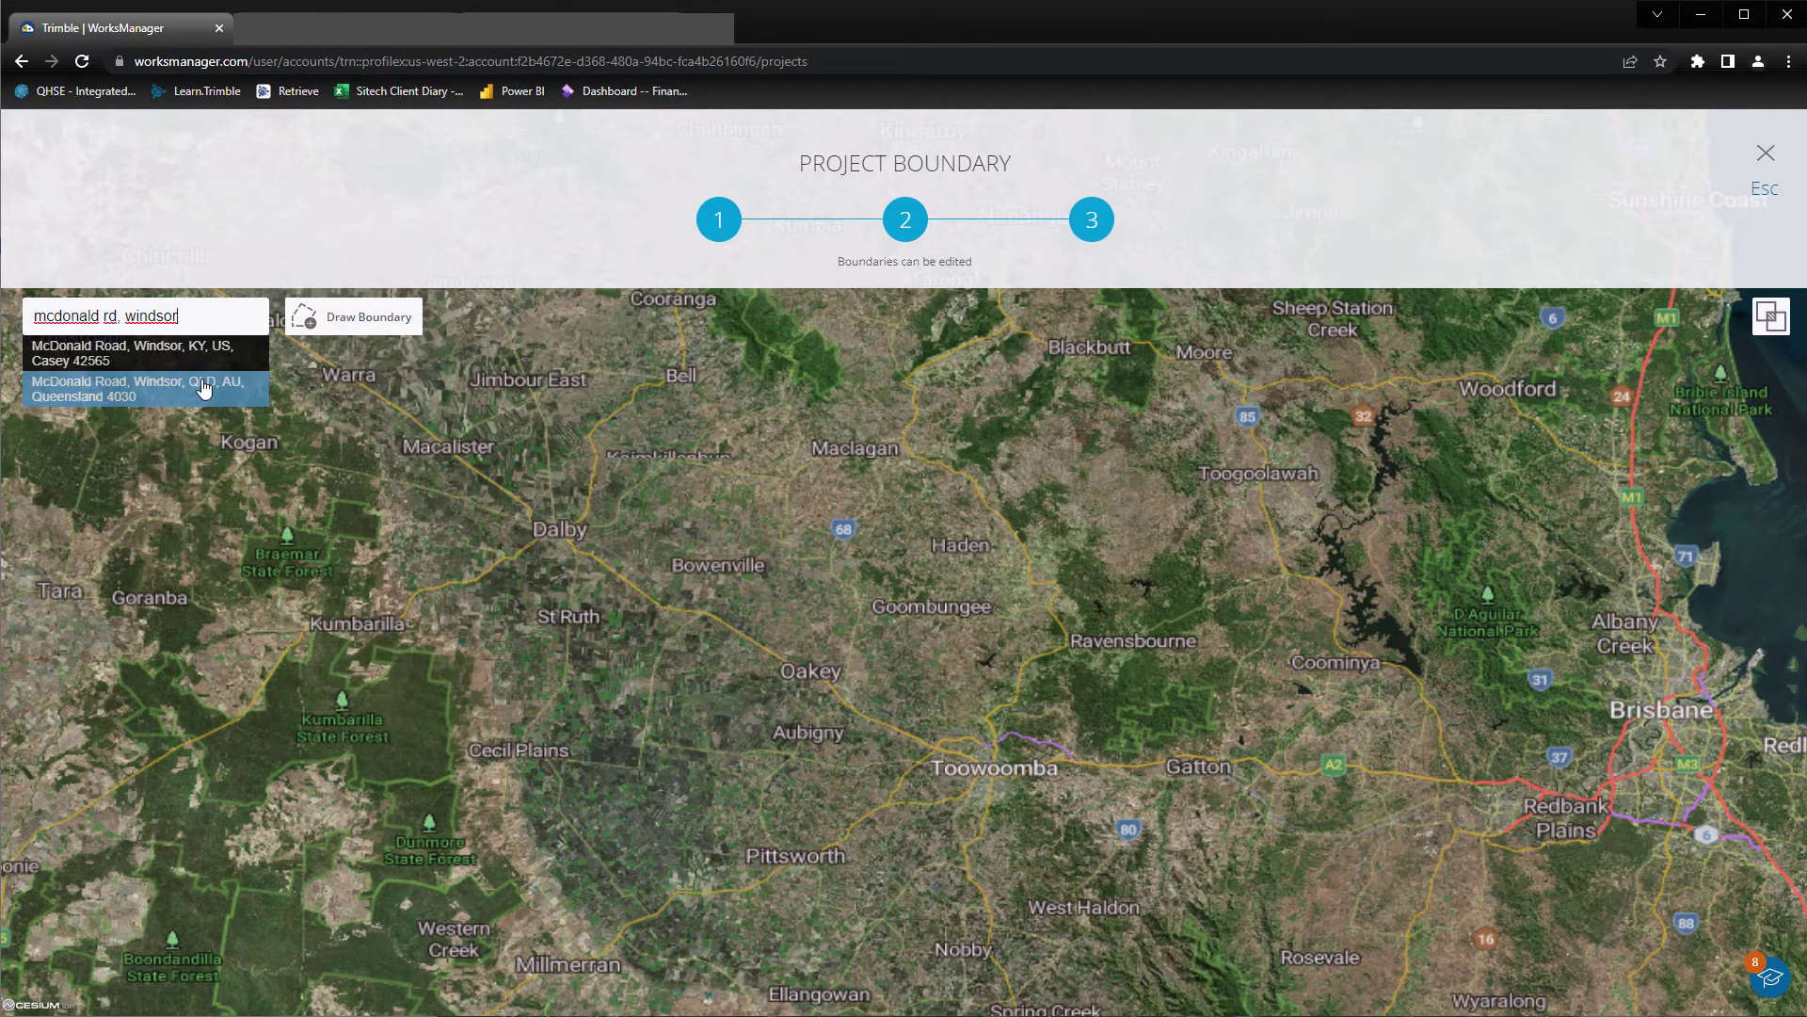
pyautogui.click(201, 386)
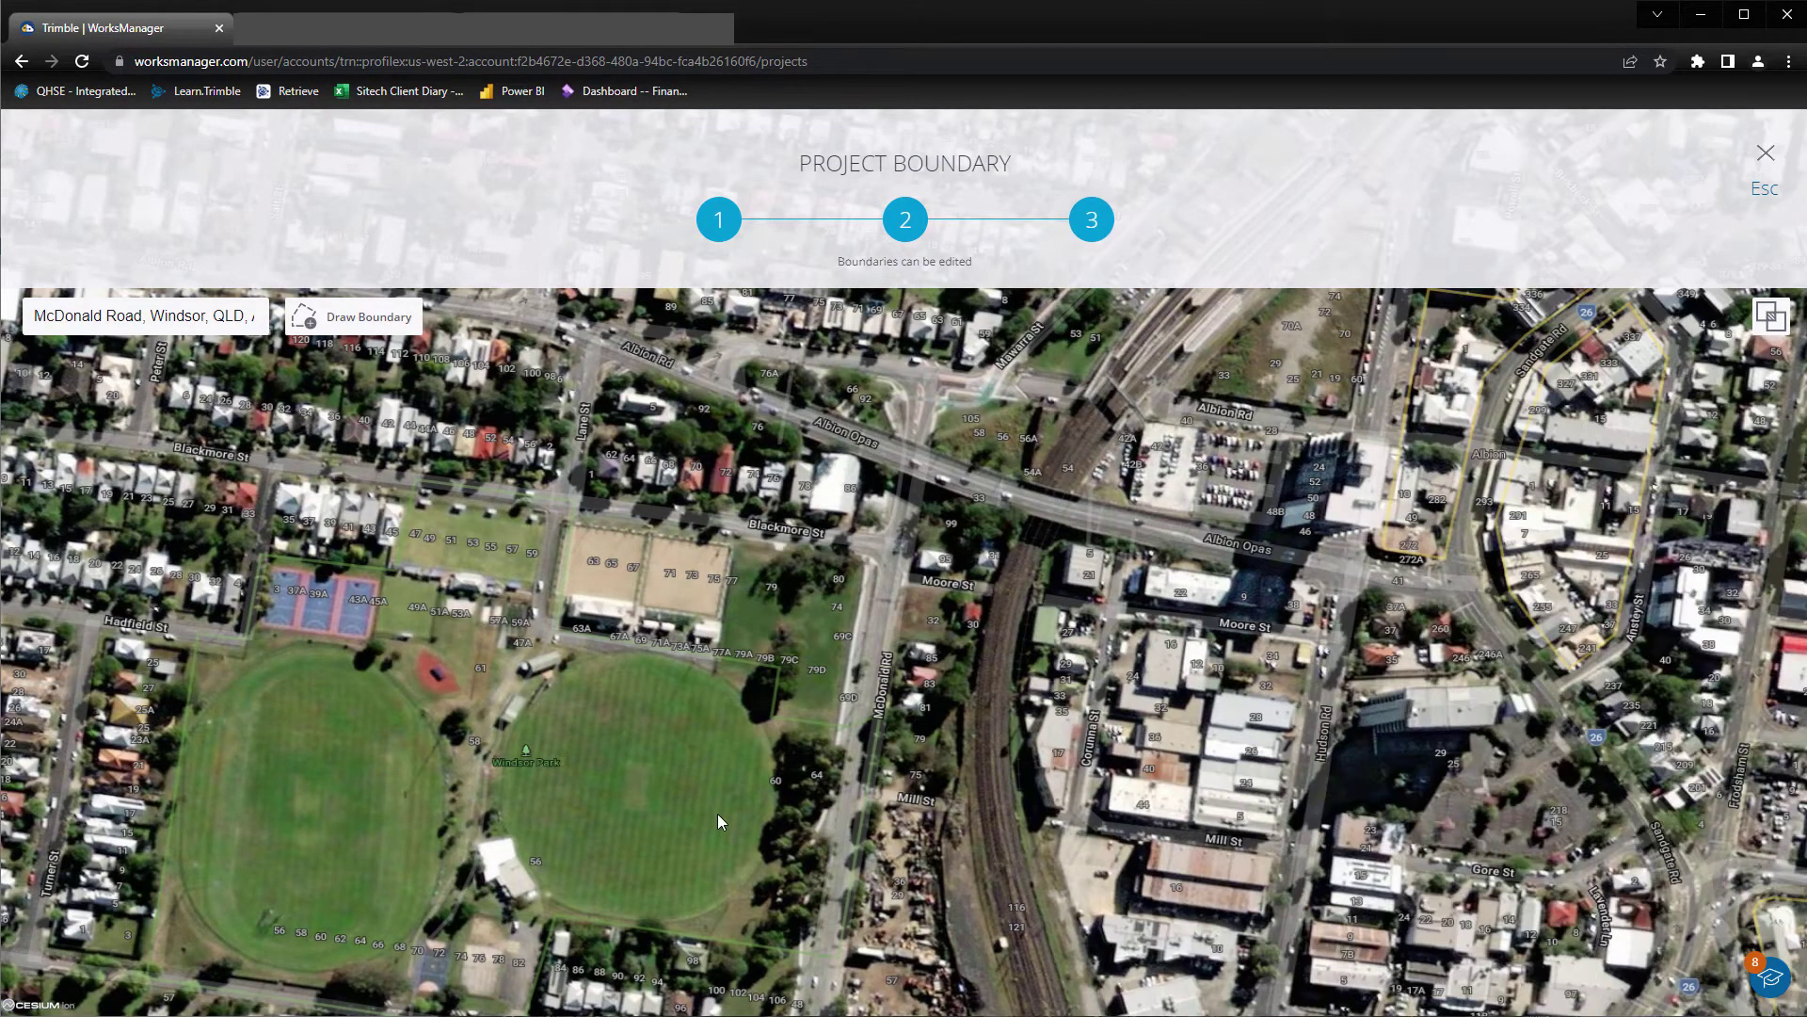
pyautogui.scroll(-2, 713, 811)
# Draw a seven-corner boundary around Windsor Park between Grafton, McDonald, Blackmore and Hadfield streets, then finish.
pyautogui.click(301, 320)
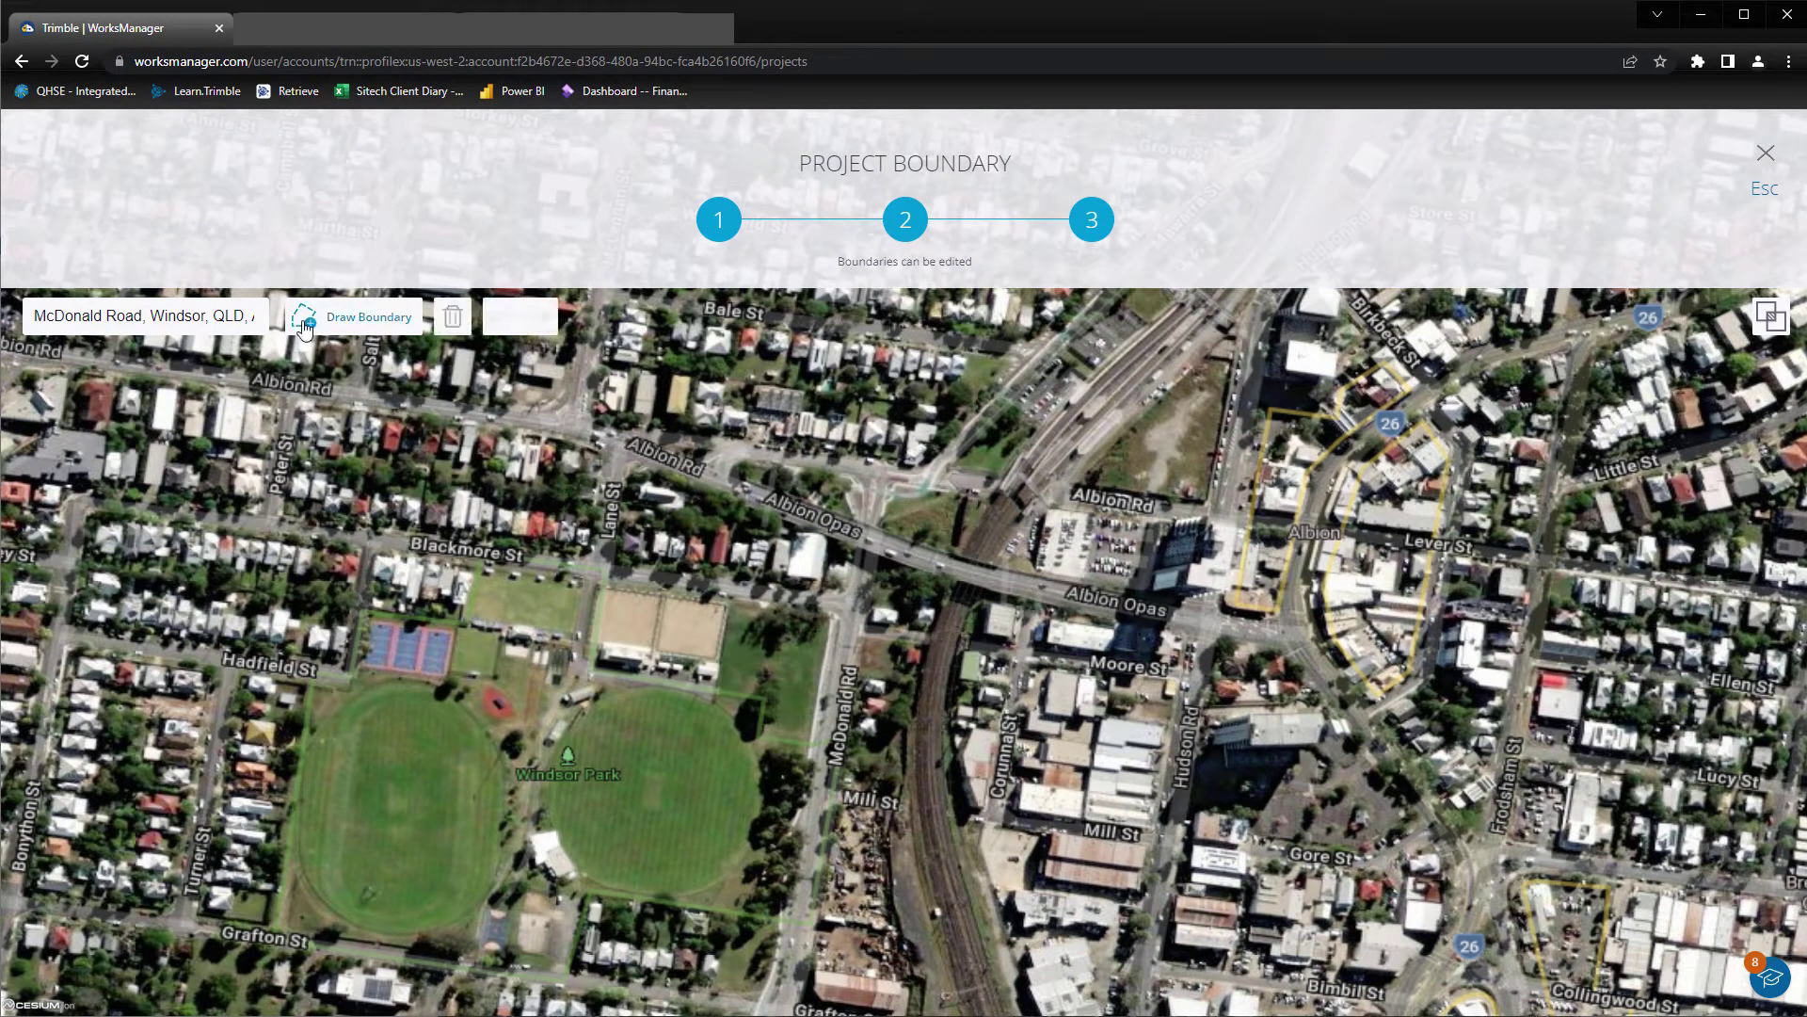
pyautogui.click(563, 980)
pyautogui.click(590, 892)
pyautogui.click(782, 919)
pyautogui.click(815, 746)
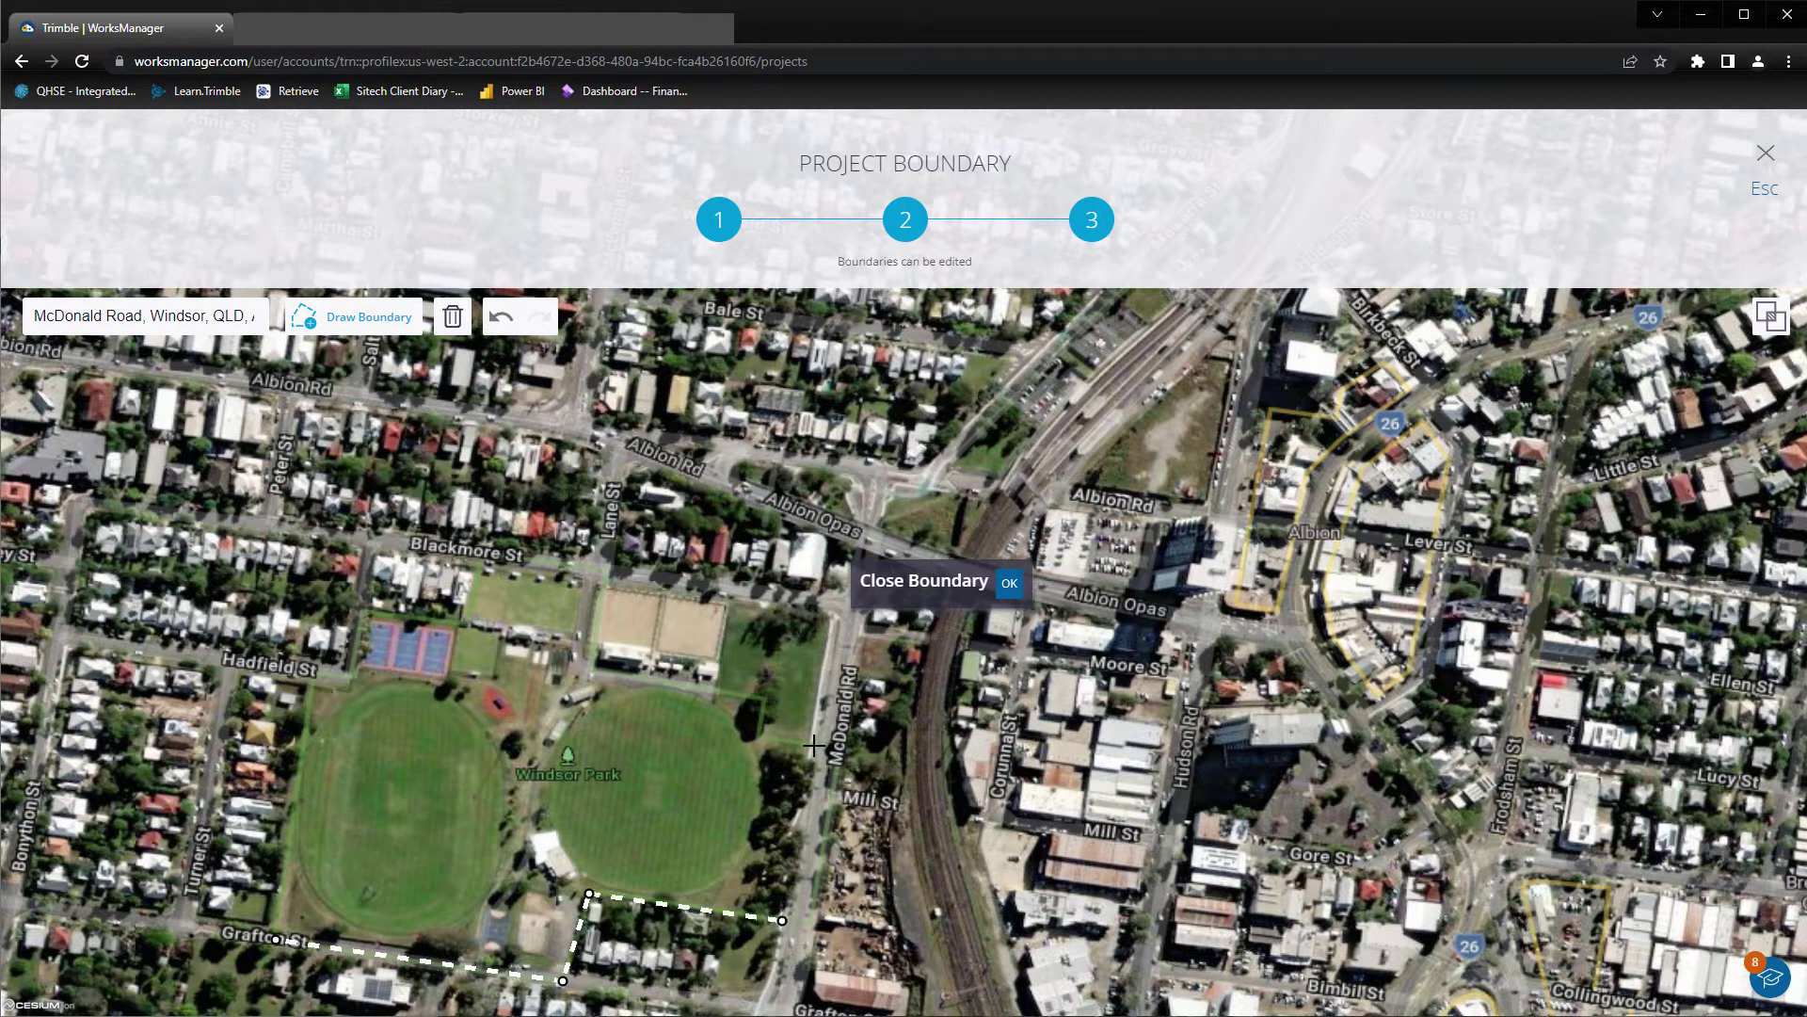
pyautogui.click(829, 613)
pyautogui.click(376, 538)
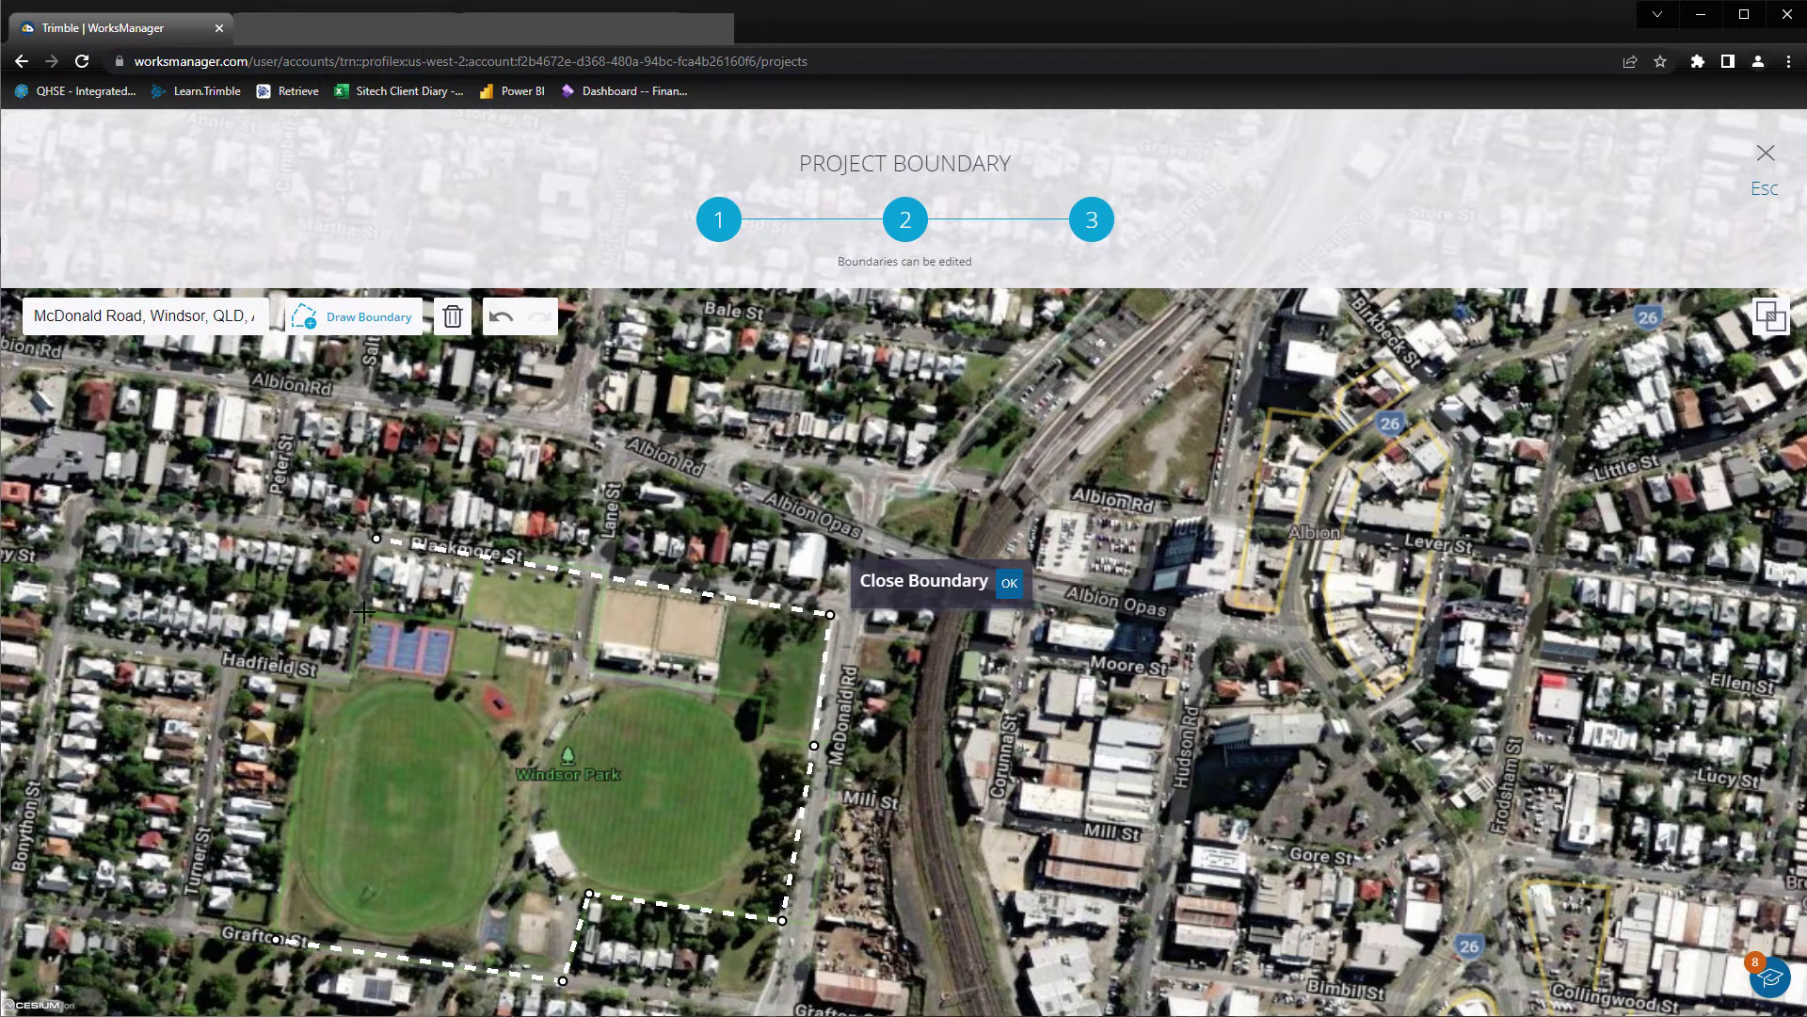
pyautogui.click(351, 672)
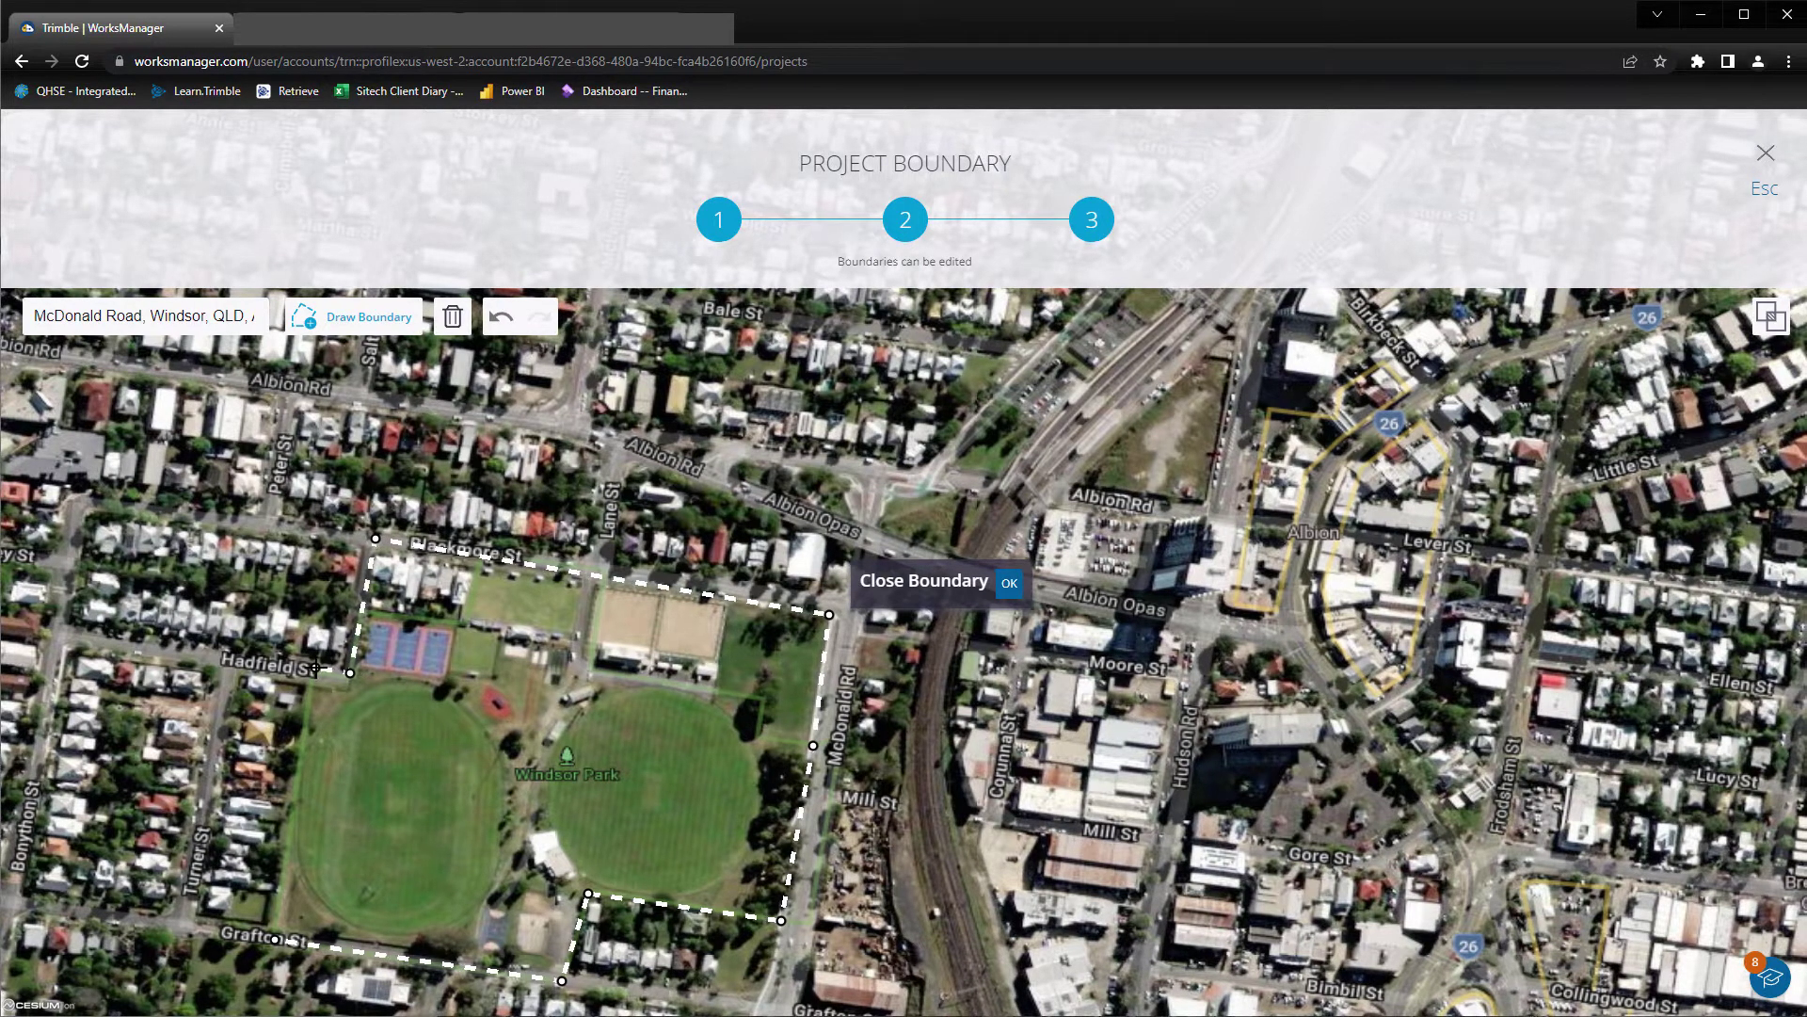
pyautogui.click(1004, 581)
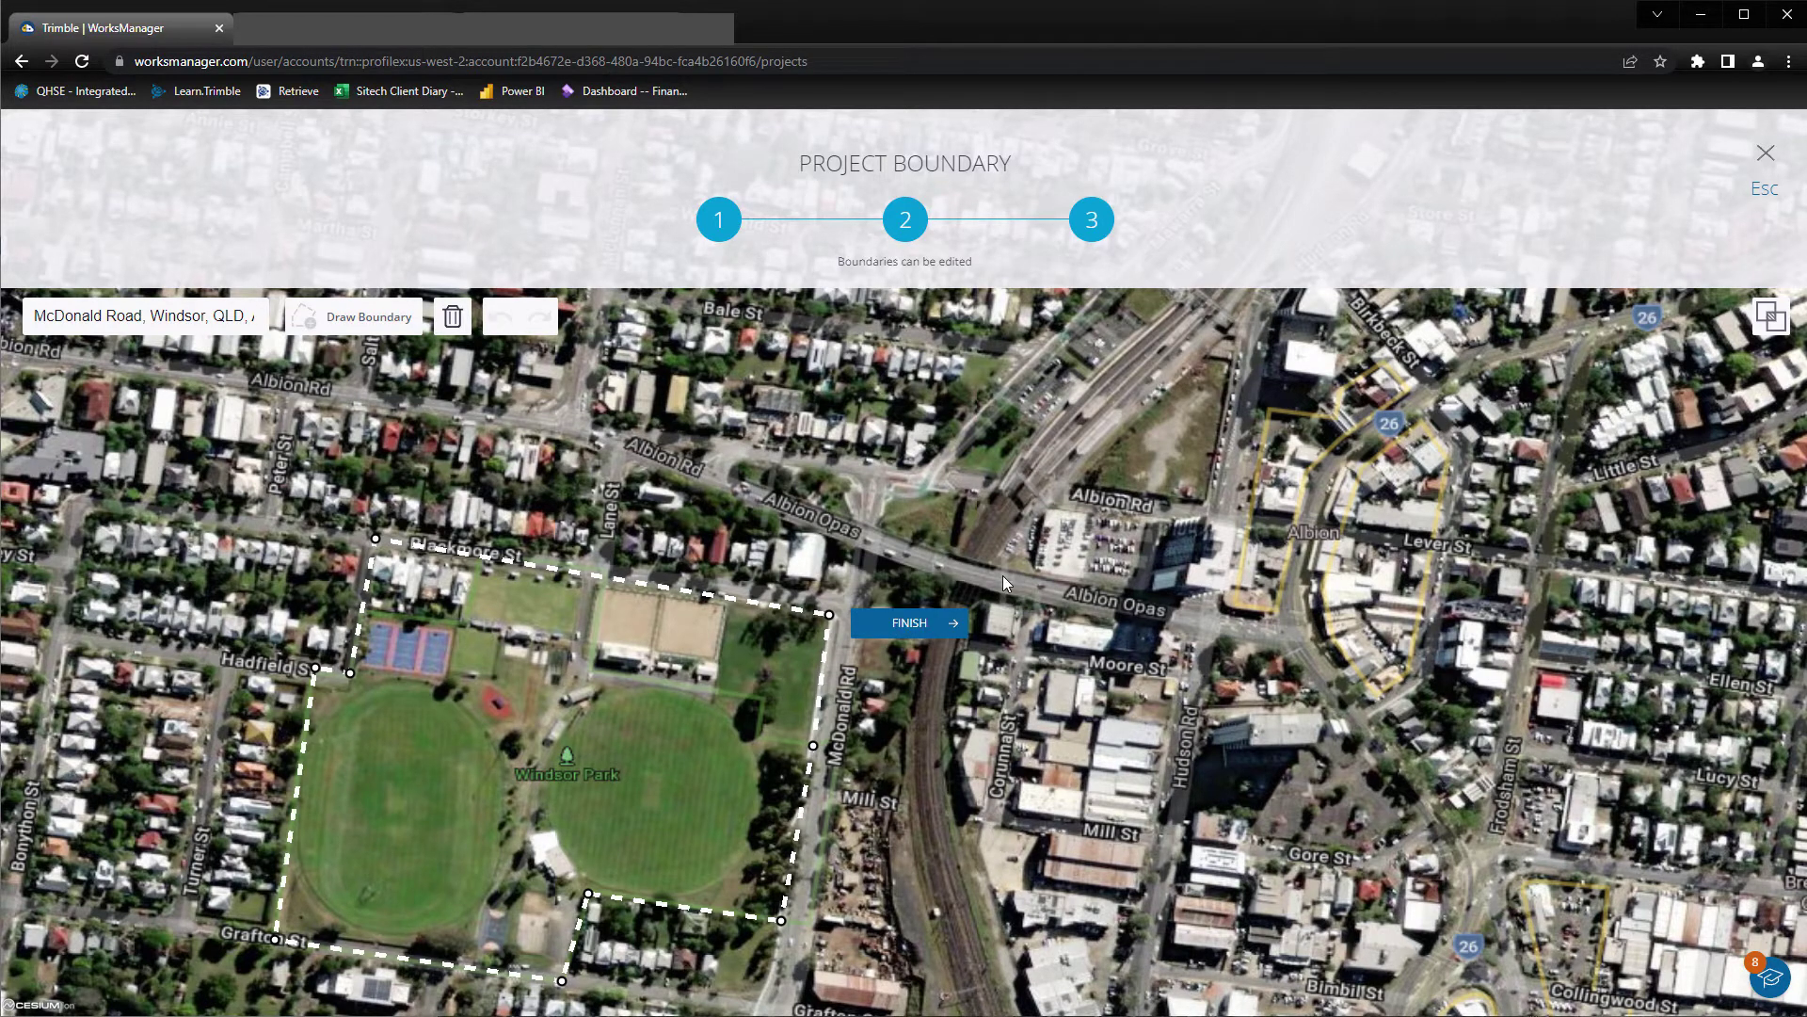
pyautogui.click(914, 620)
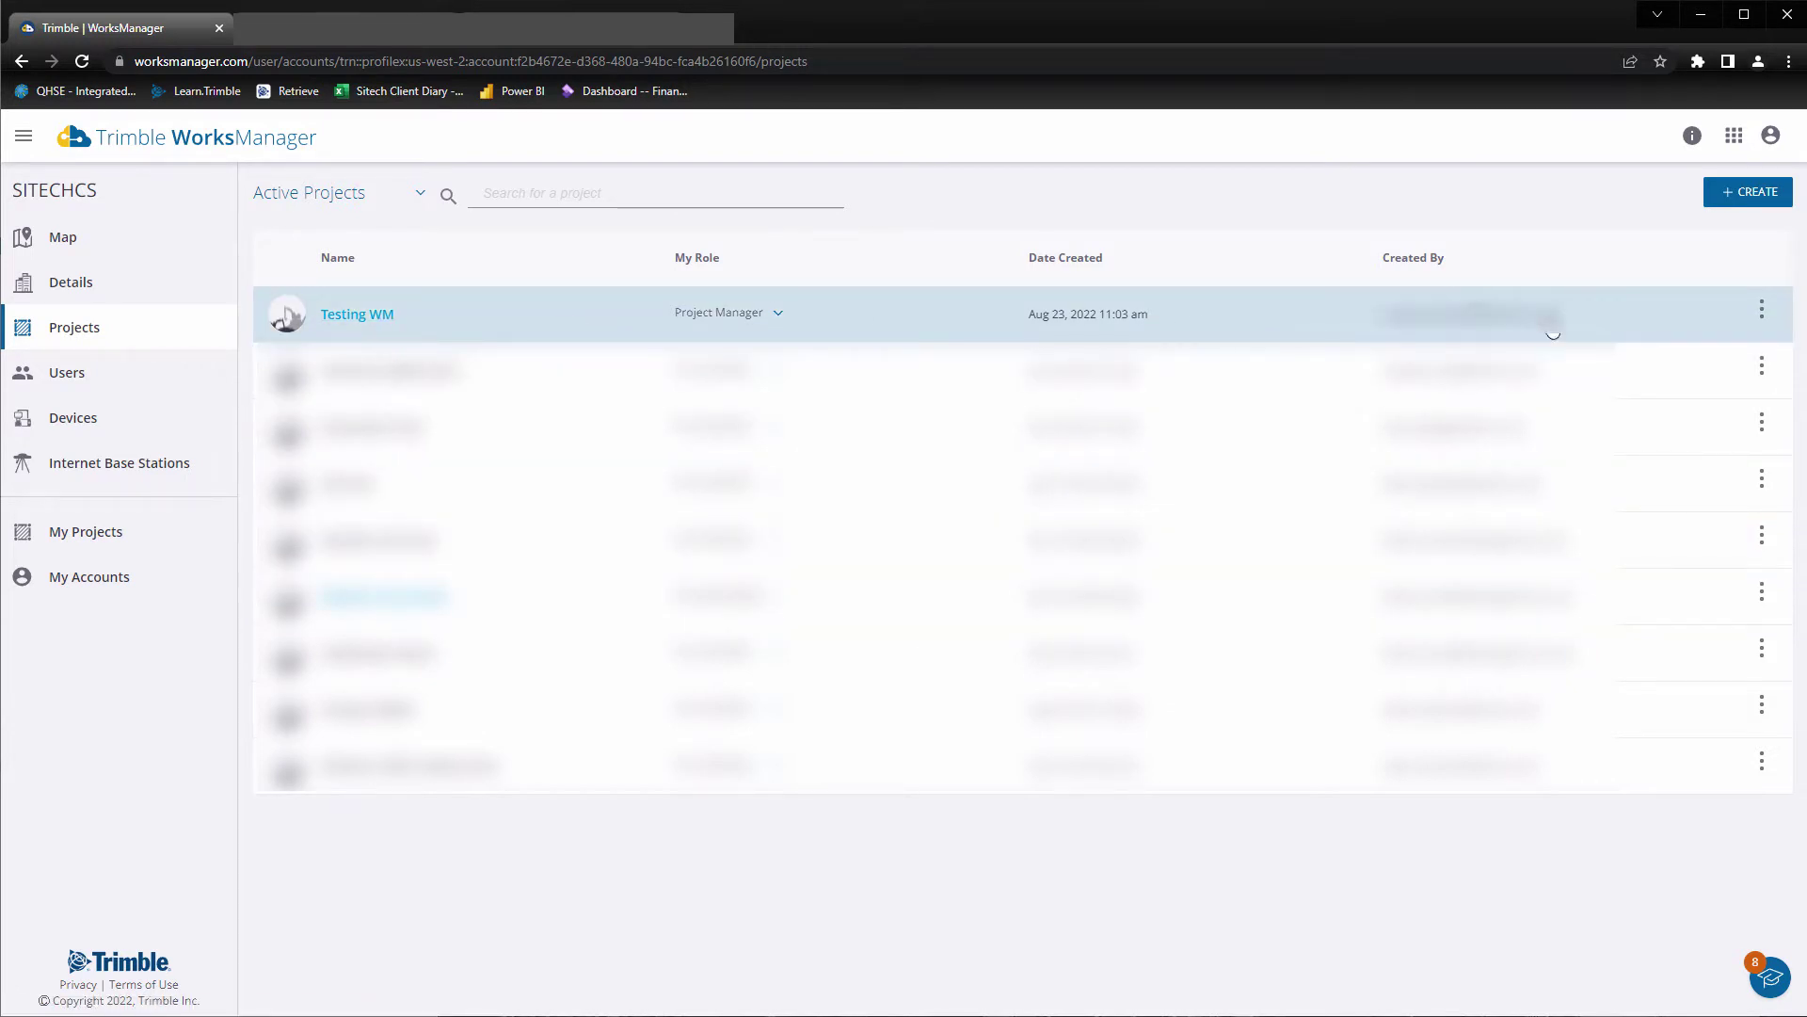
# Open the Testing WM project and display its Settings page.
pyautogui.click(365, 314)
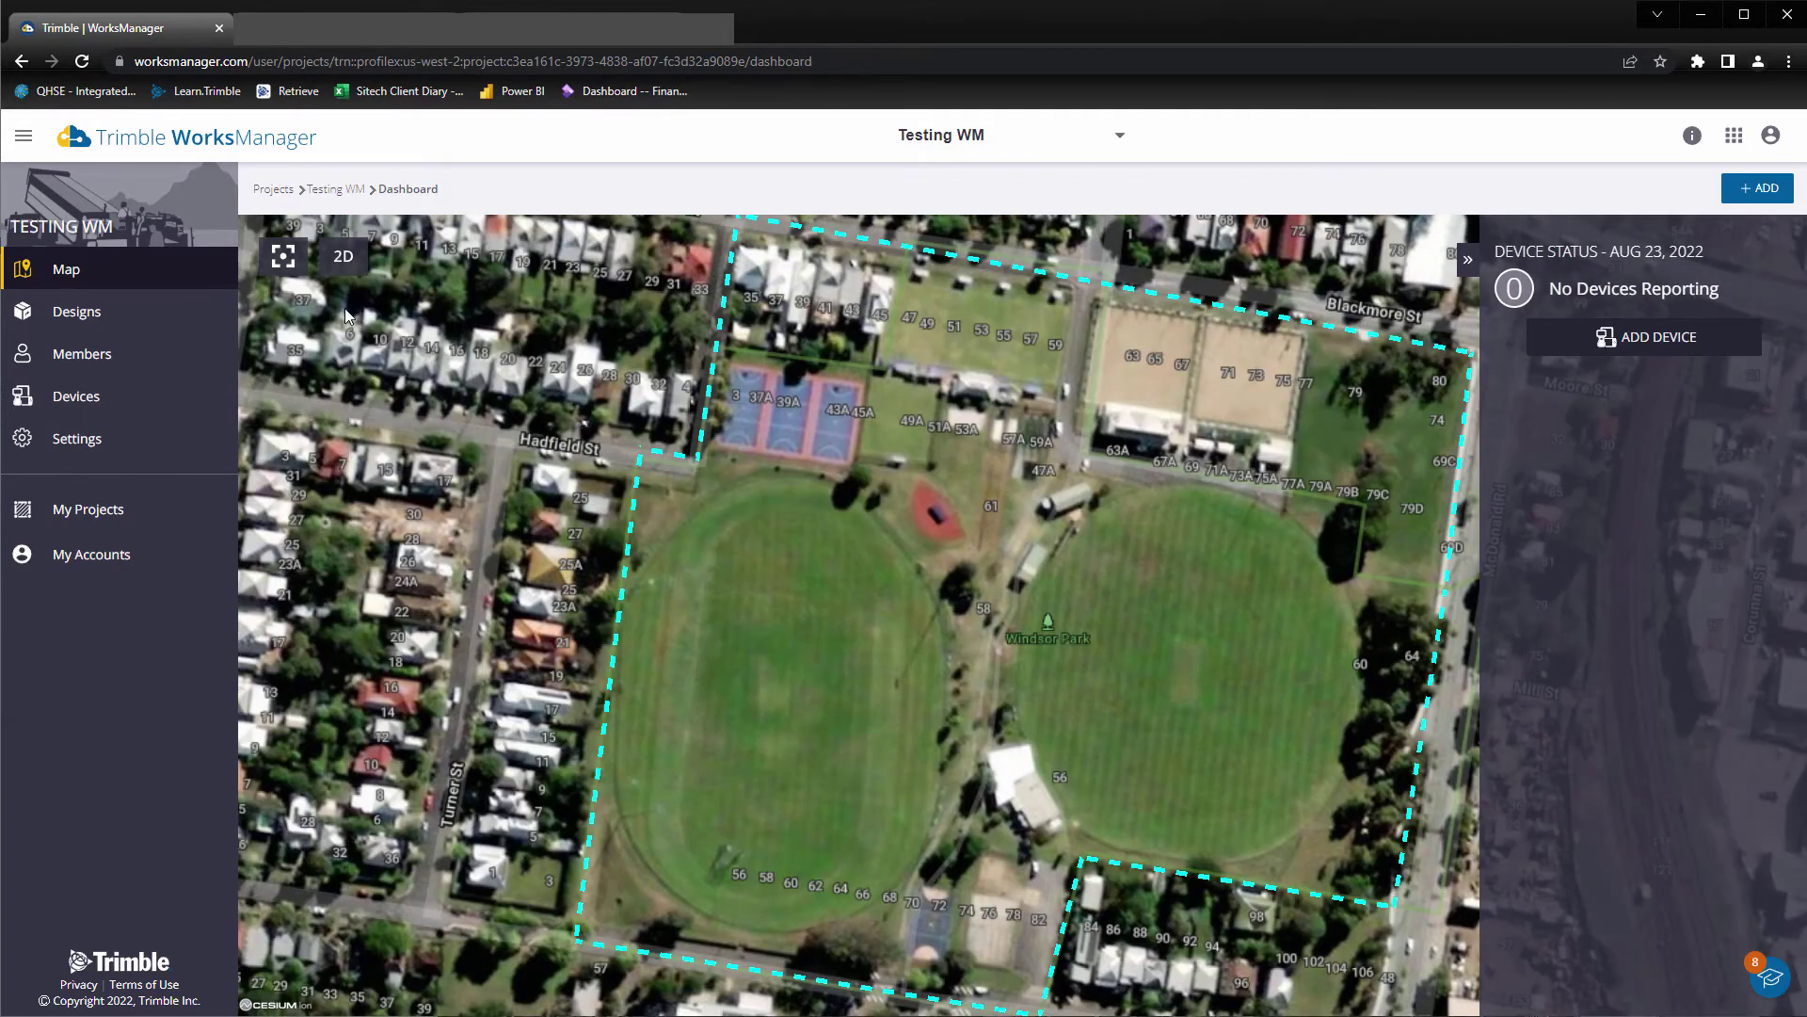
pyautogui.click(133, 453)
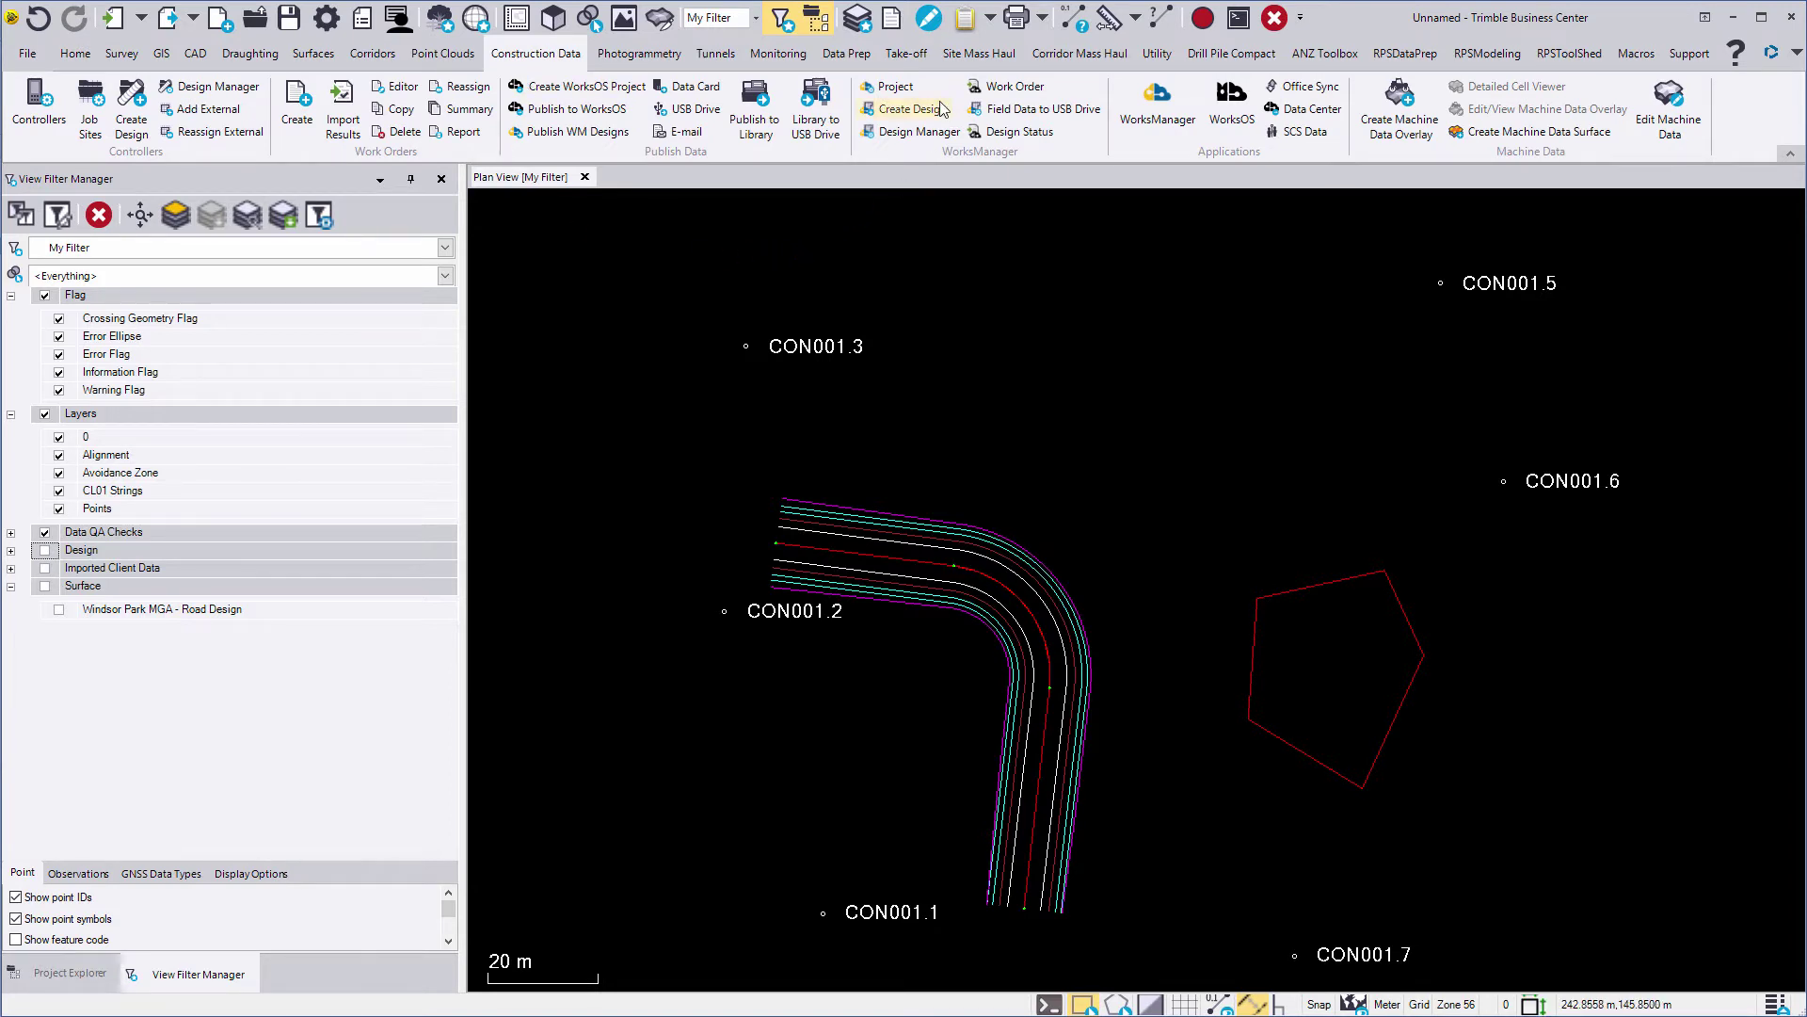
# Assign the current job to the Testing WM WorksManager project.
pyautogui.click(899, 87)
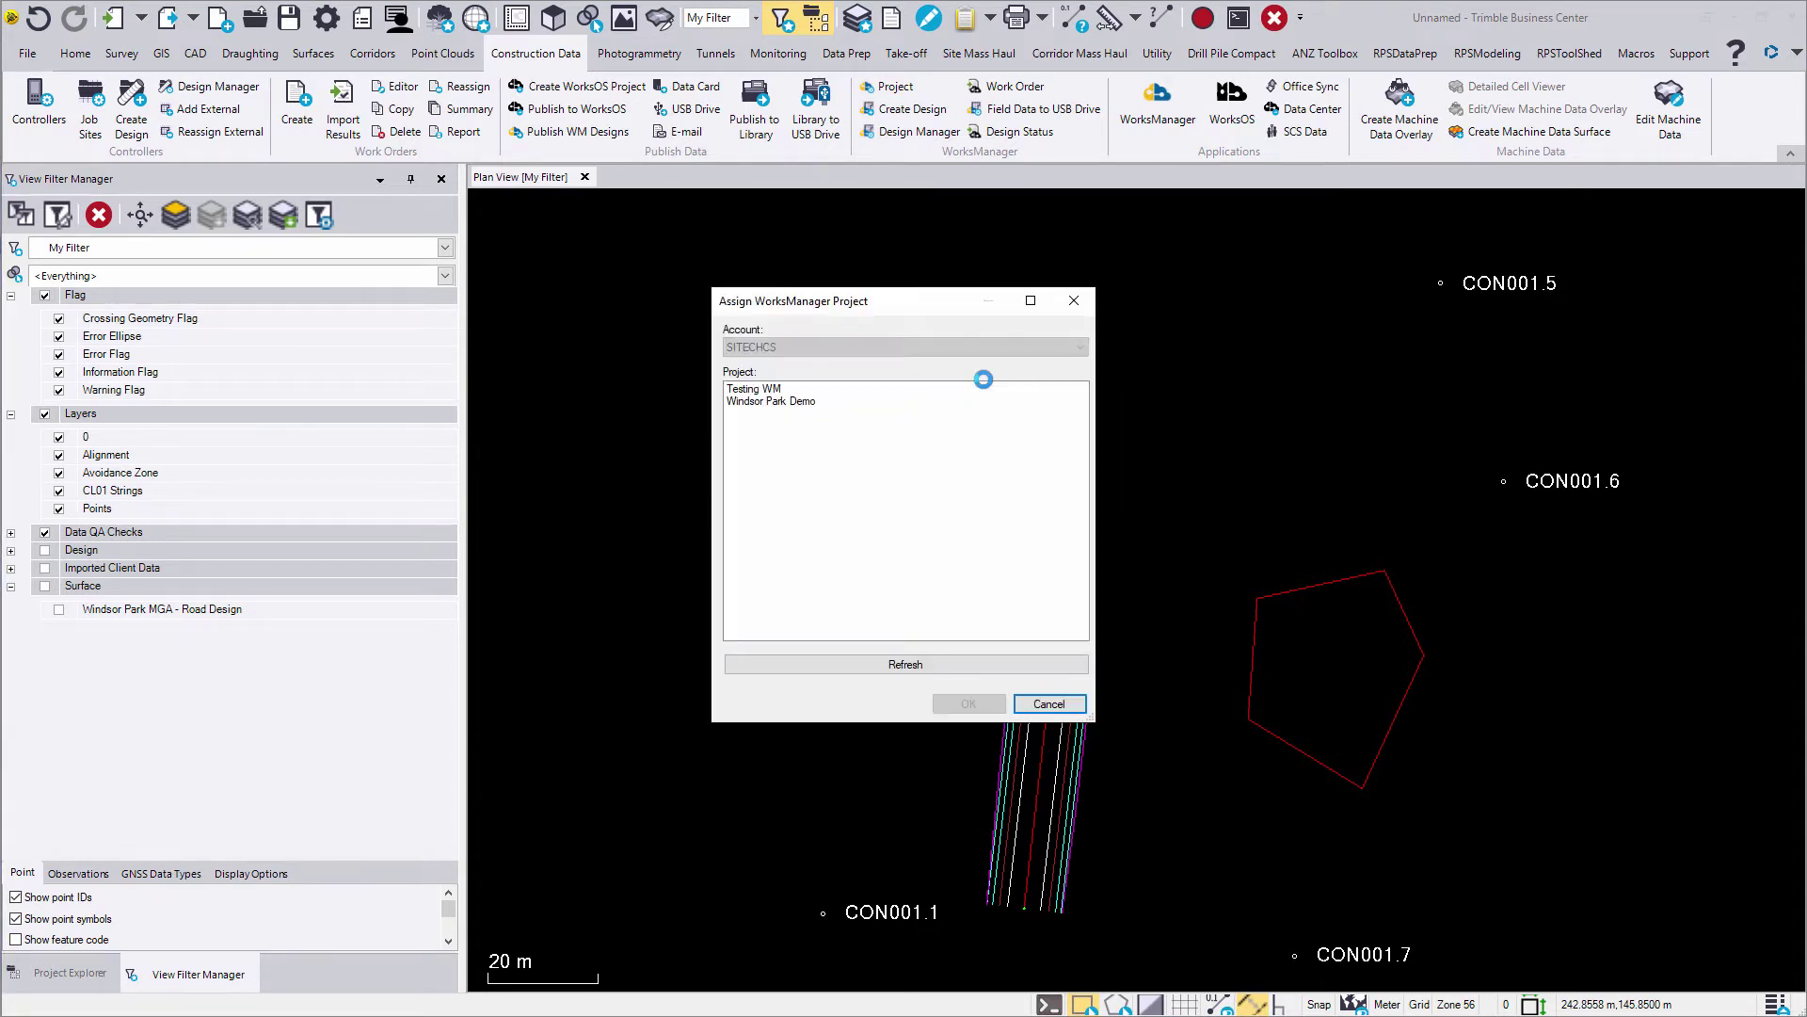
pyautogui.click(755, 393)
pyautogui.click(969, 705)
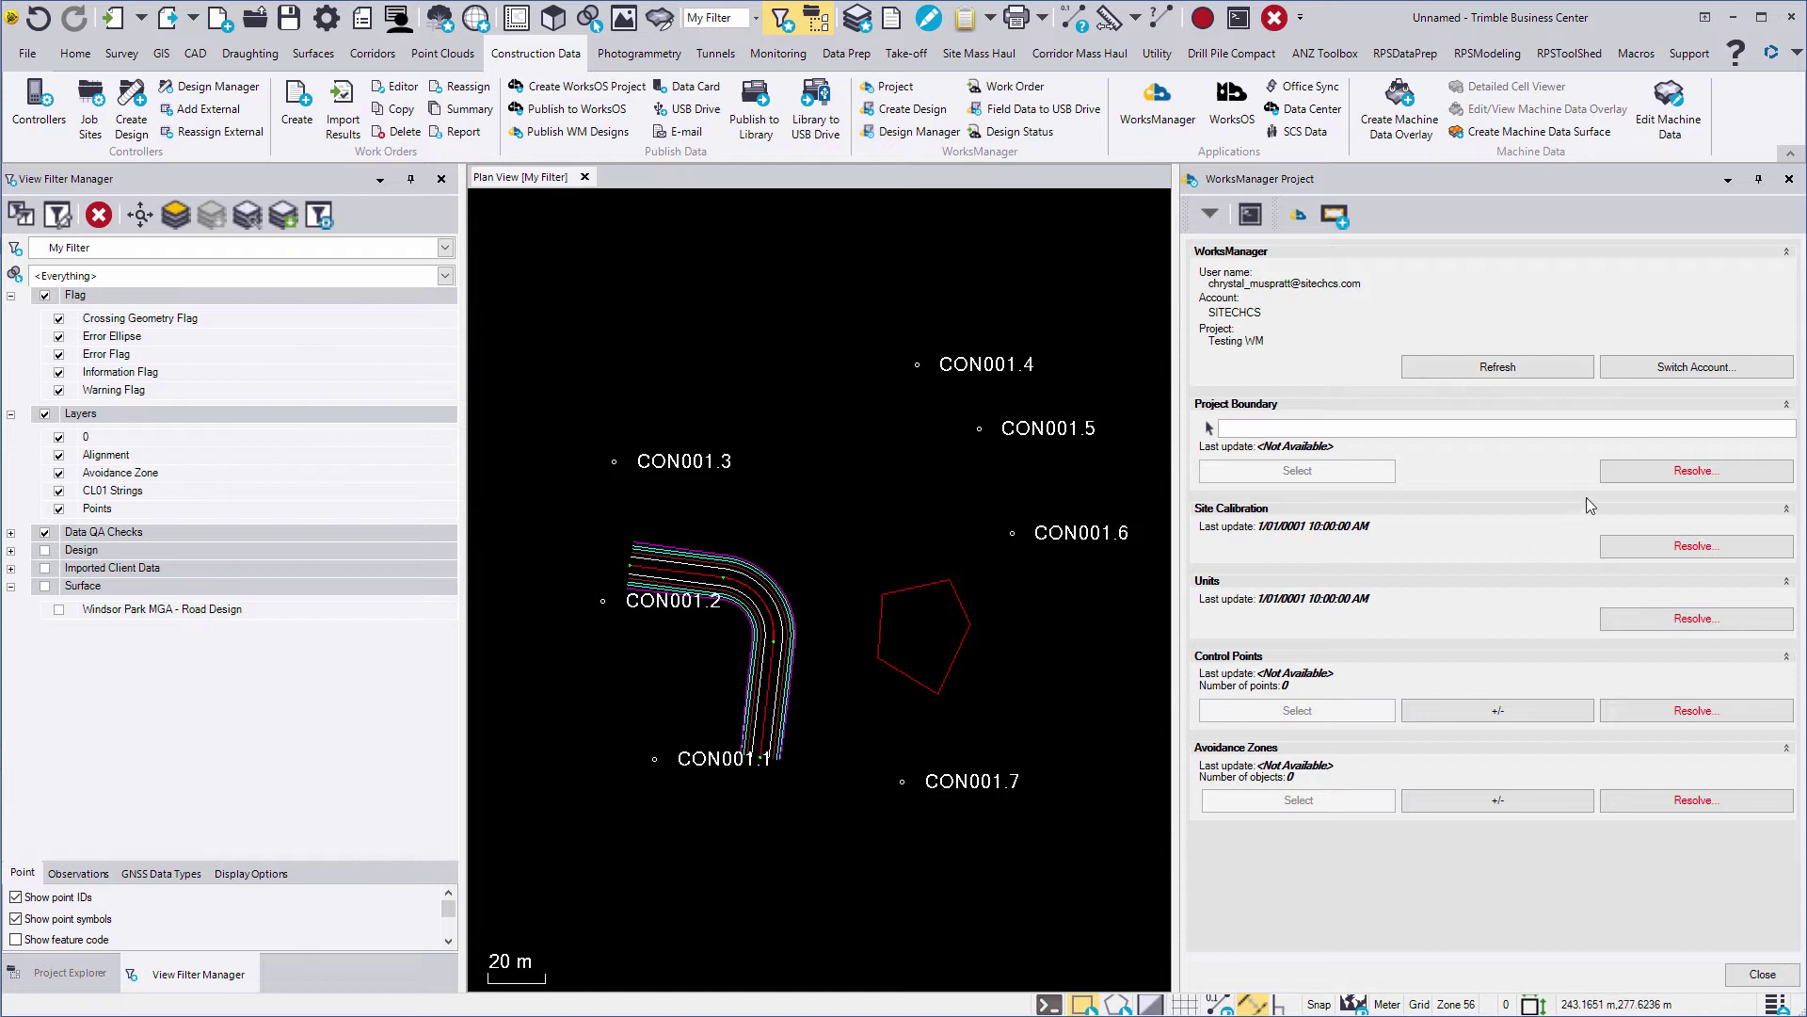
# Adopt the project boundary from WorksManager and publish the site calibration and units to it.
pyautogui.click(1689, 474)
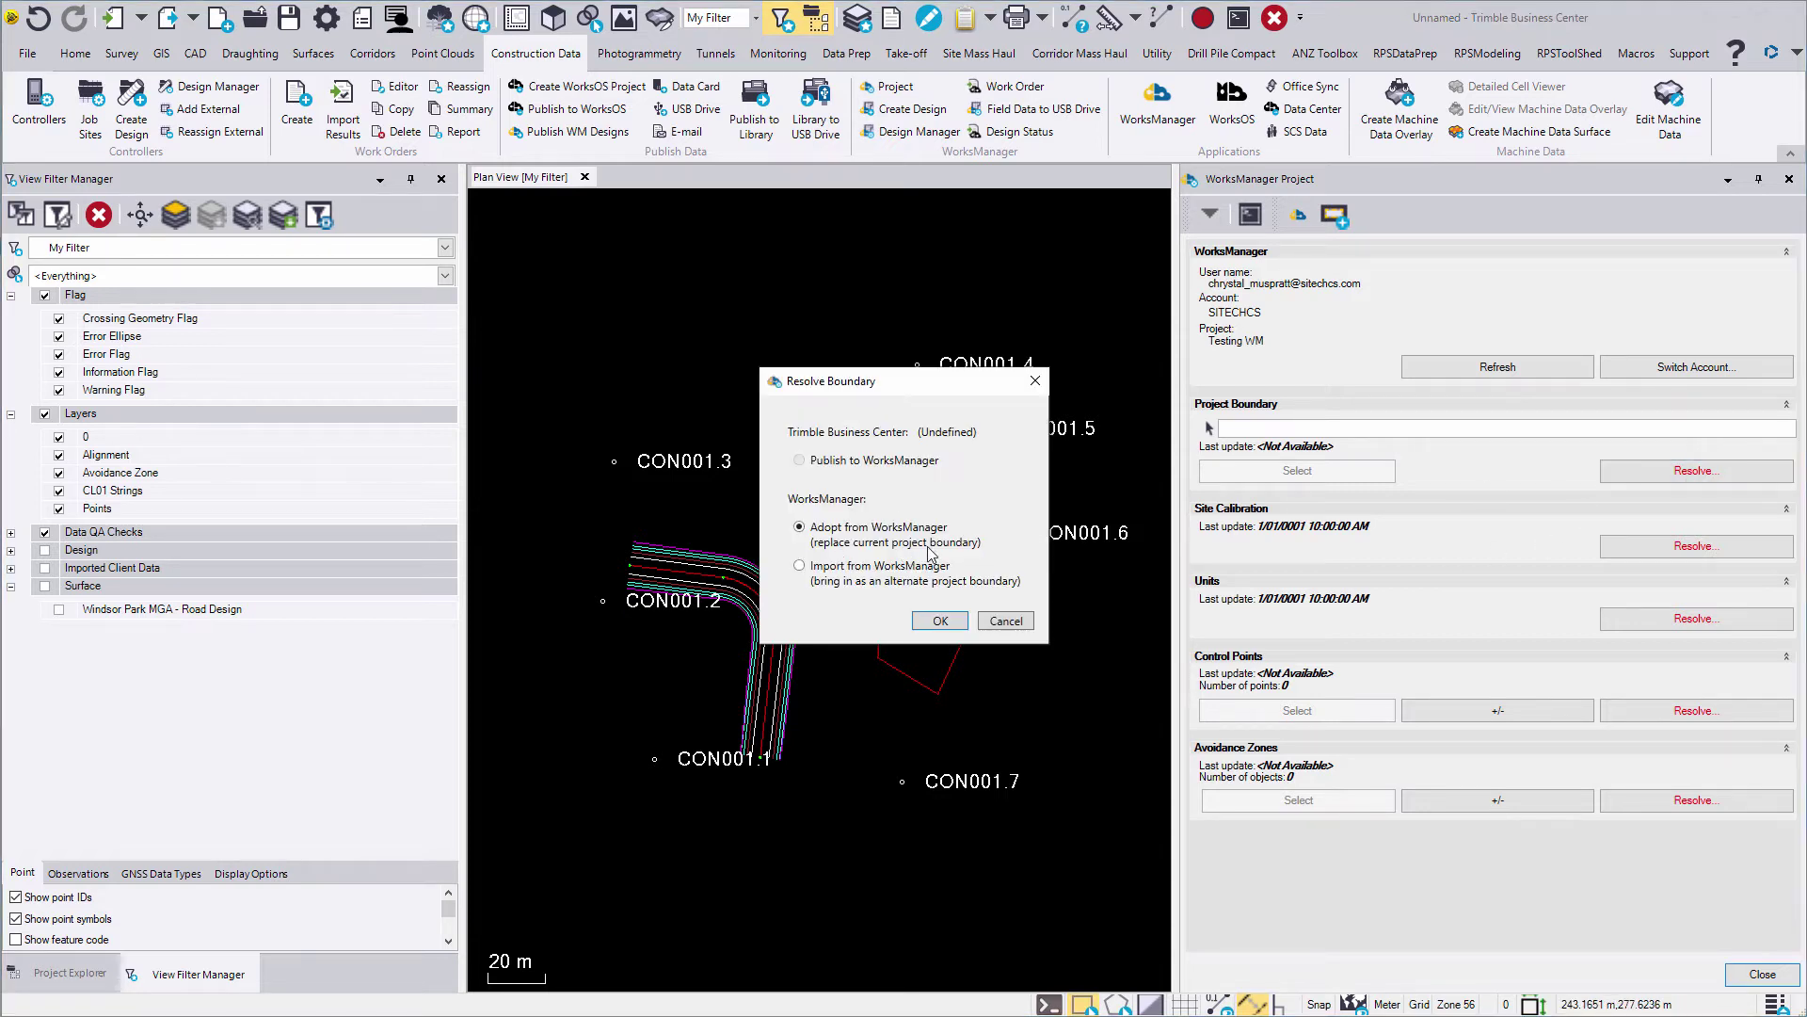
pyautogui.click(951, 619)
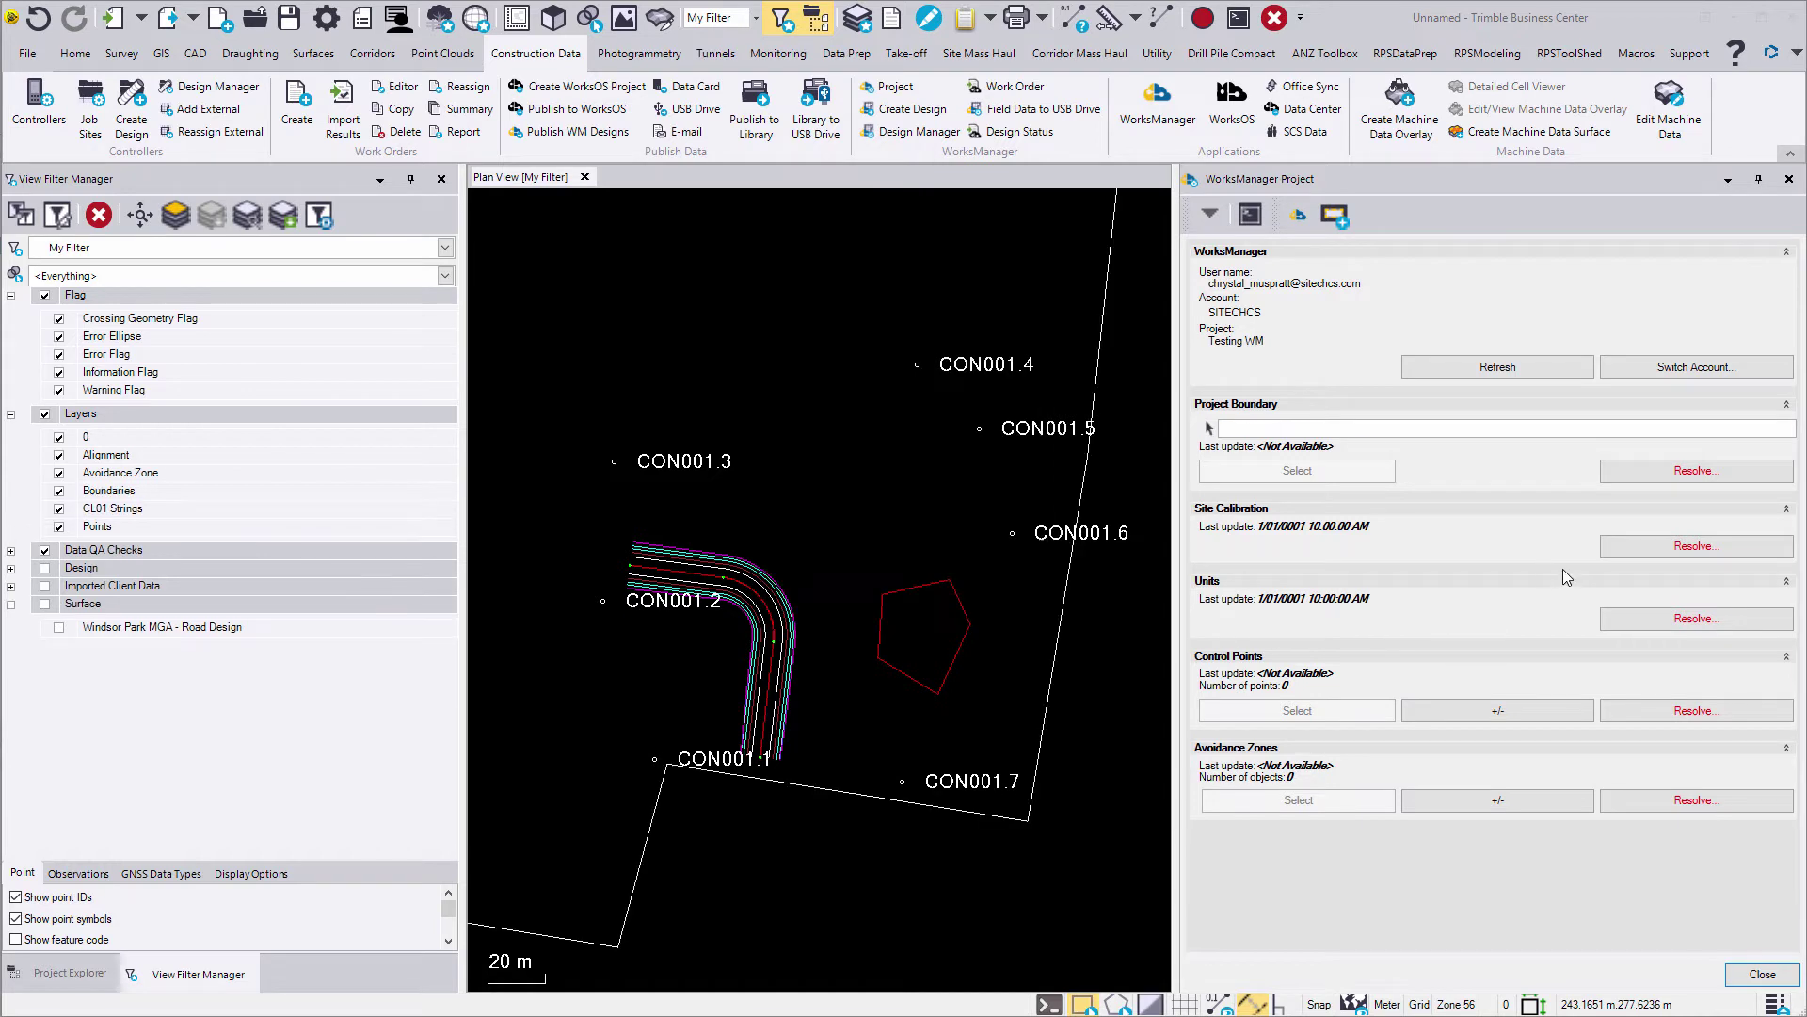
pyautogui.click(1699, 547)
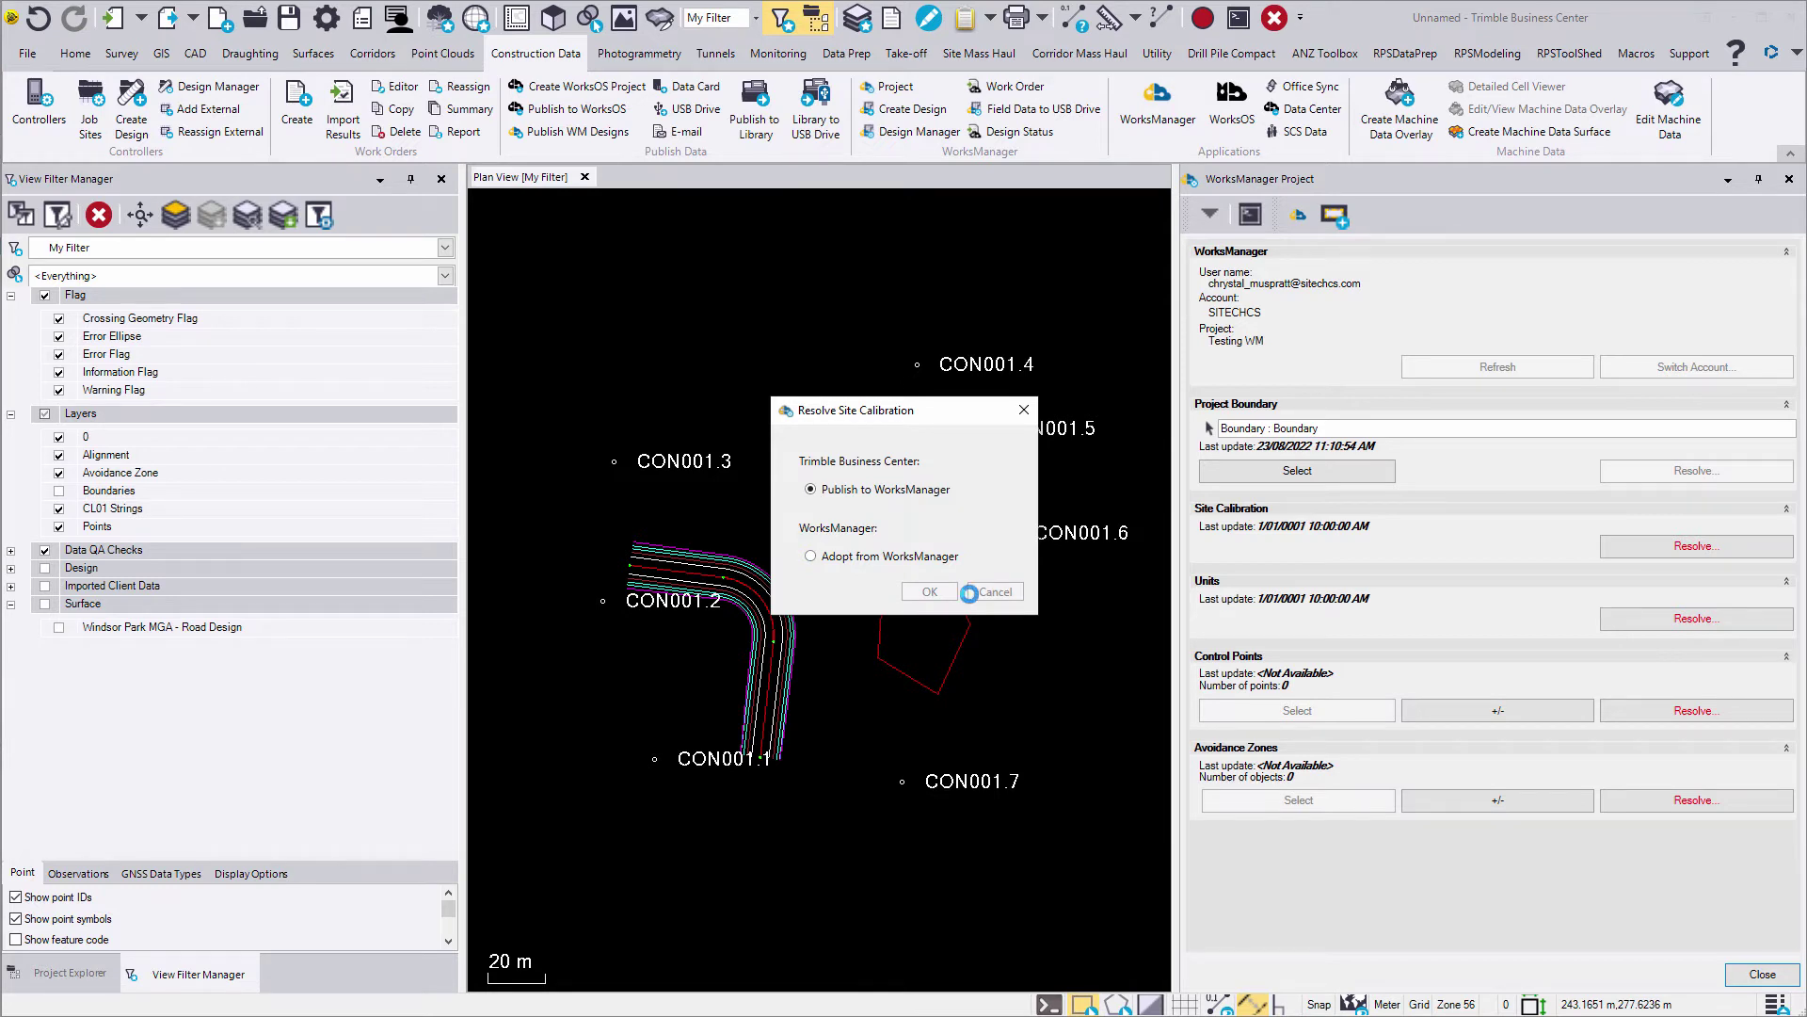
pyautogui.click(970, 592)
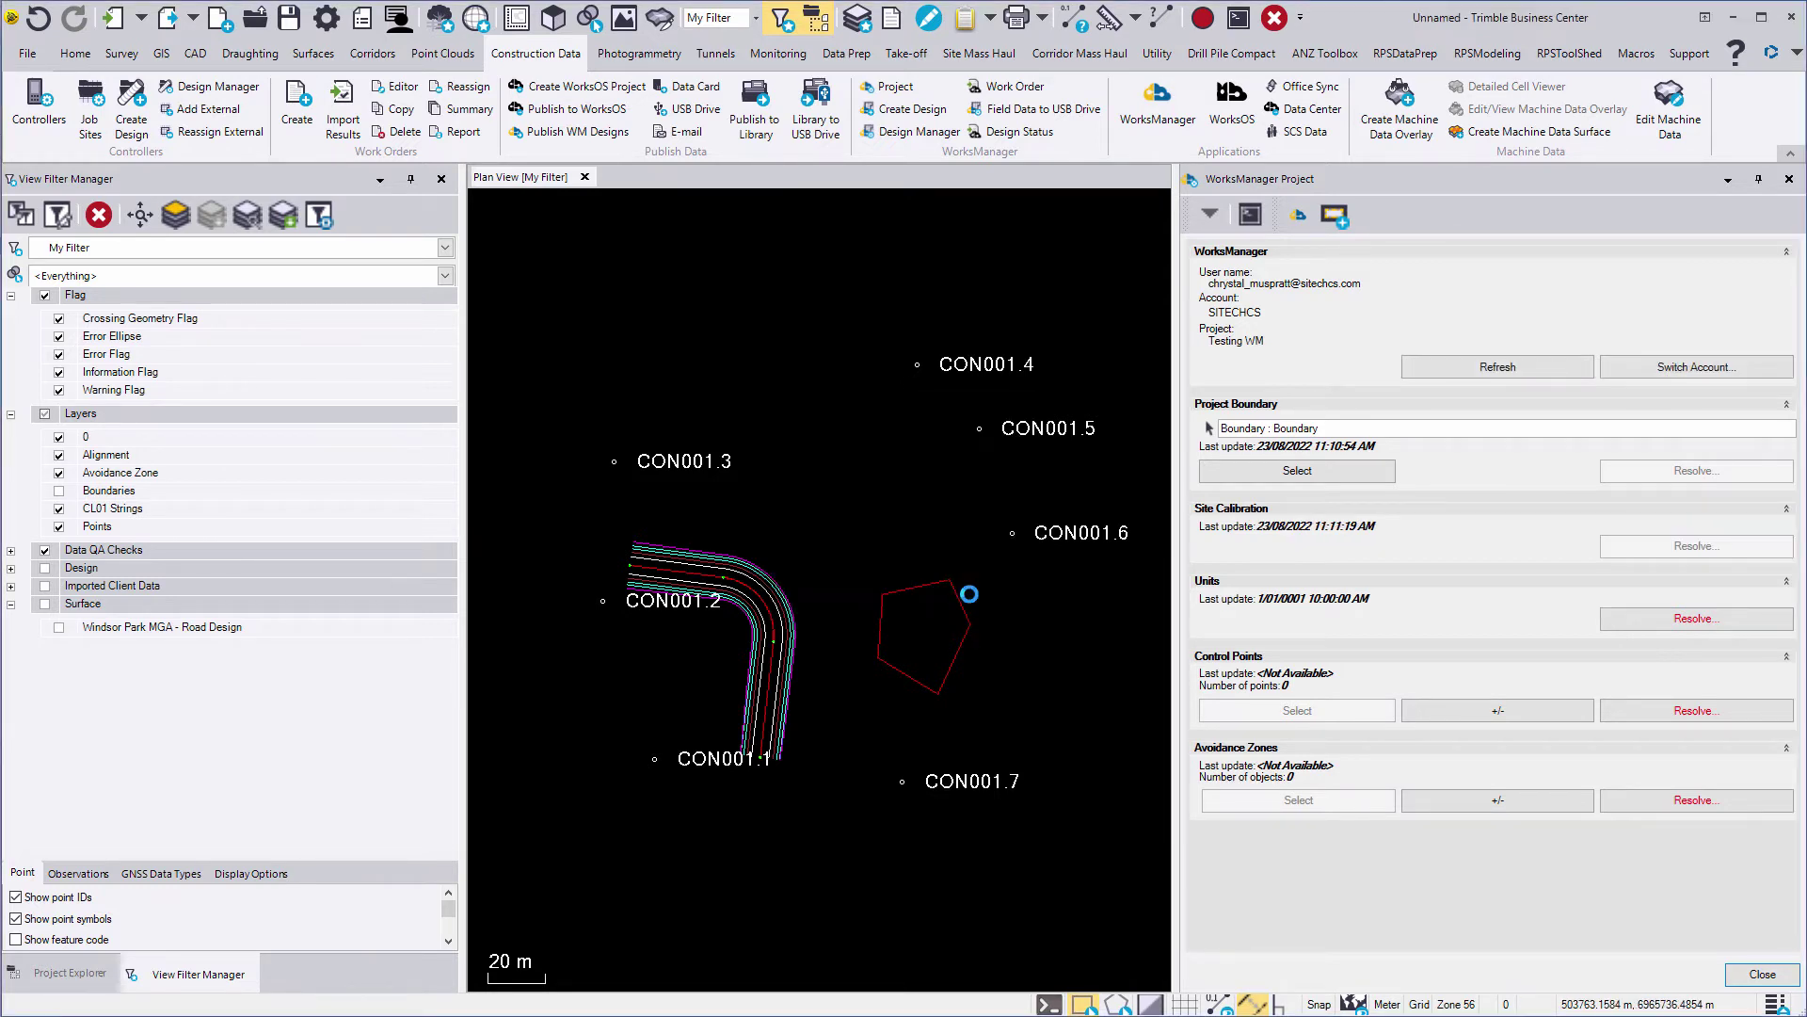
pyautogui.click(1638, 620)
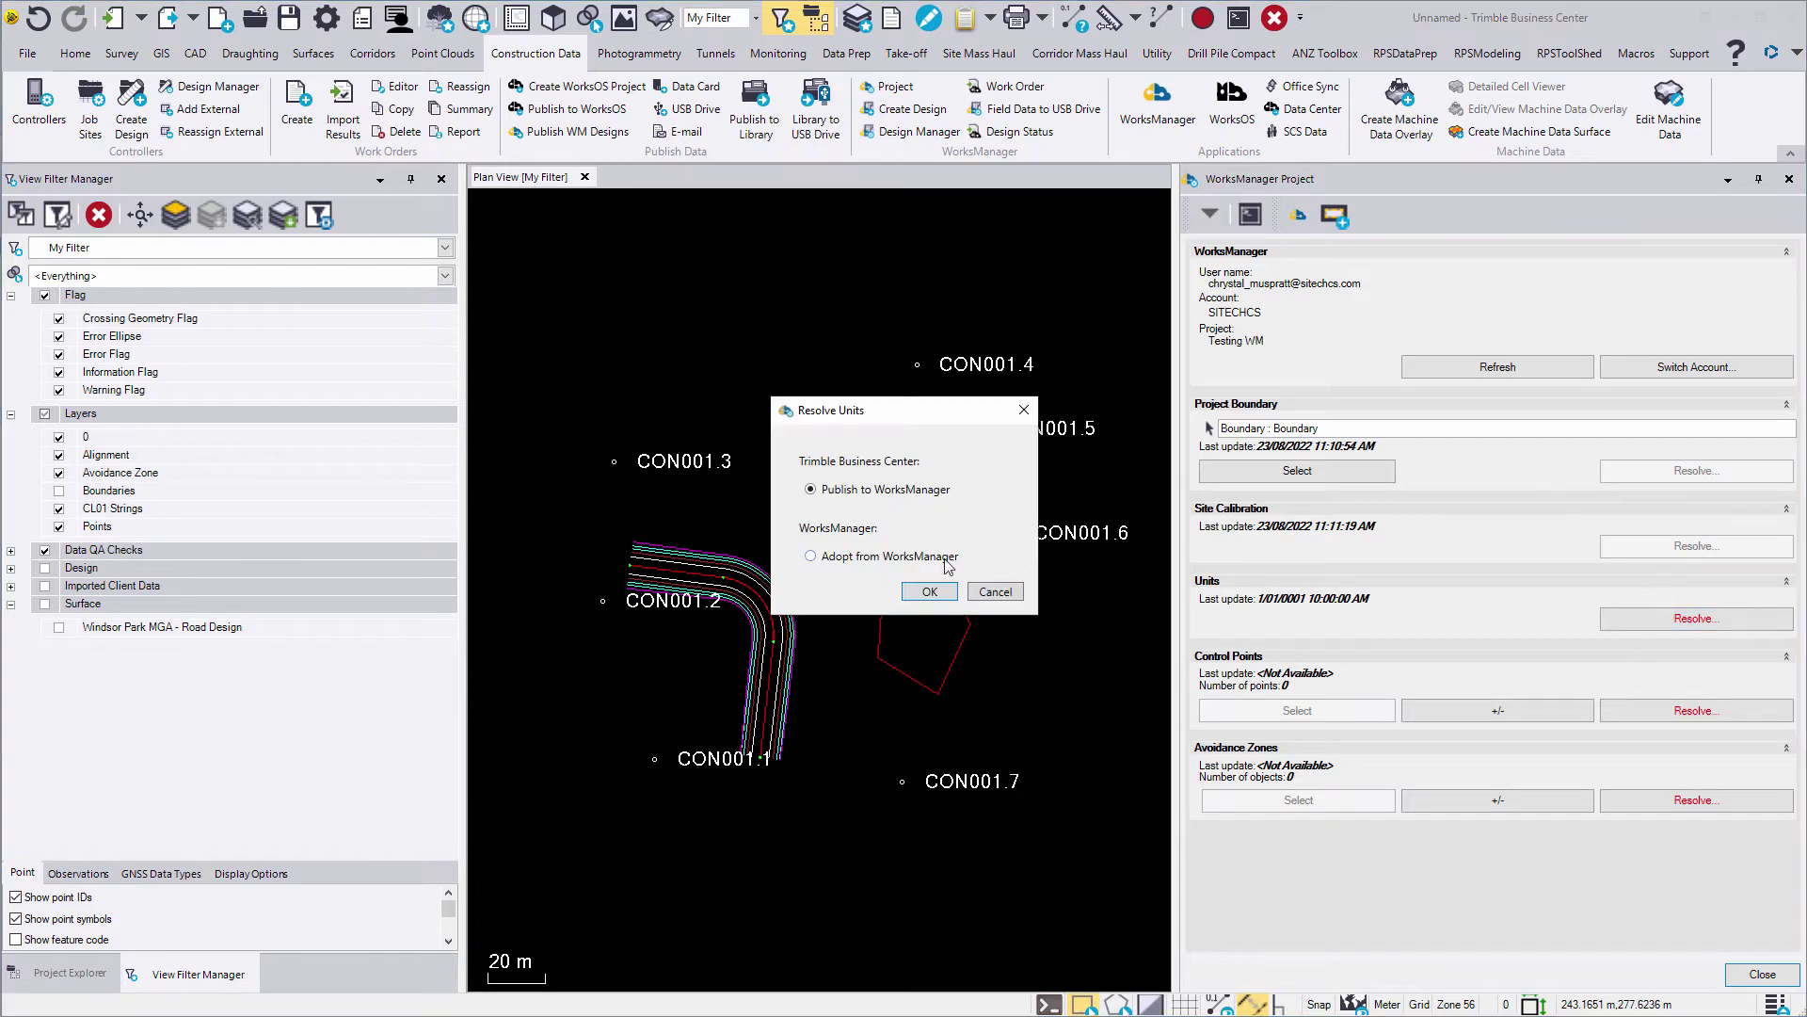
pyautogui.click(1603, 721)
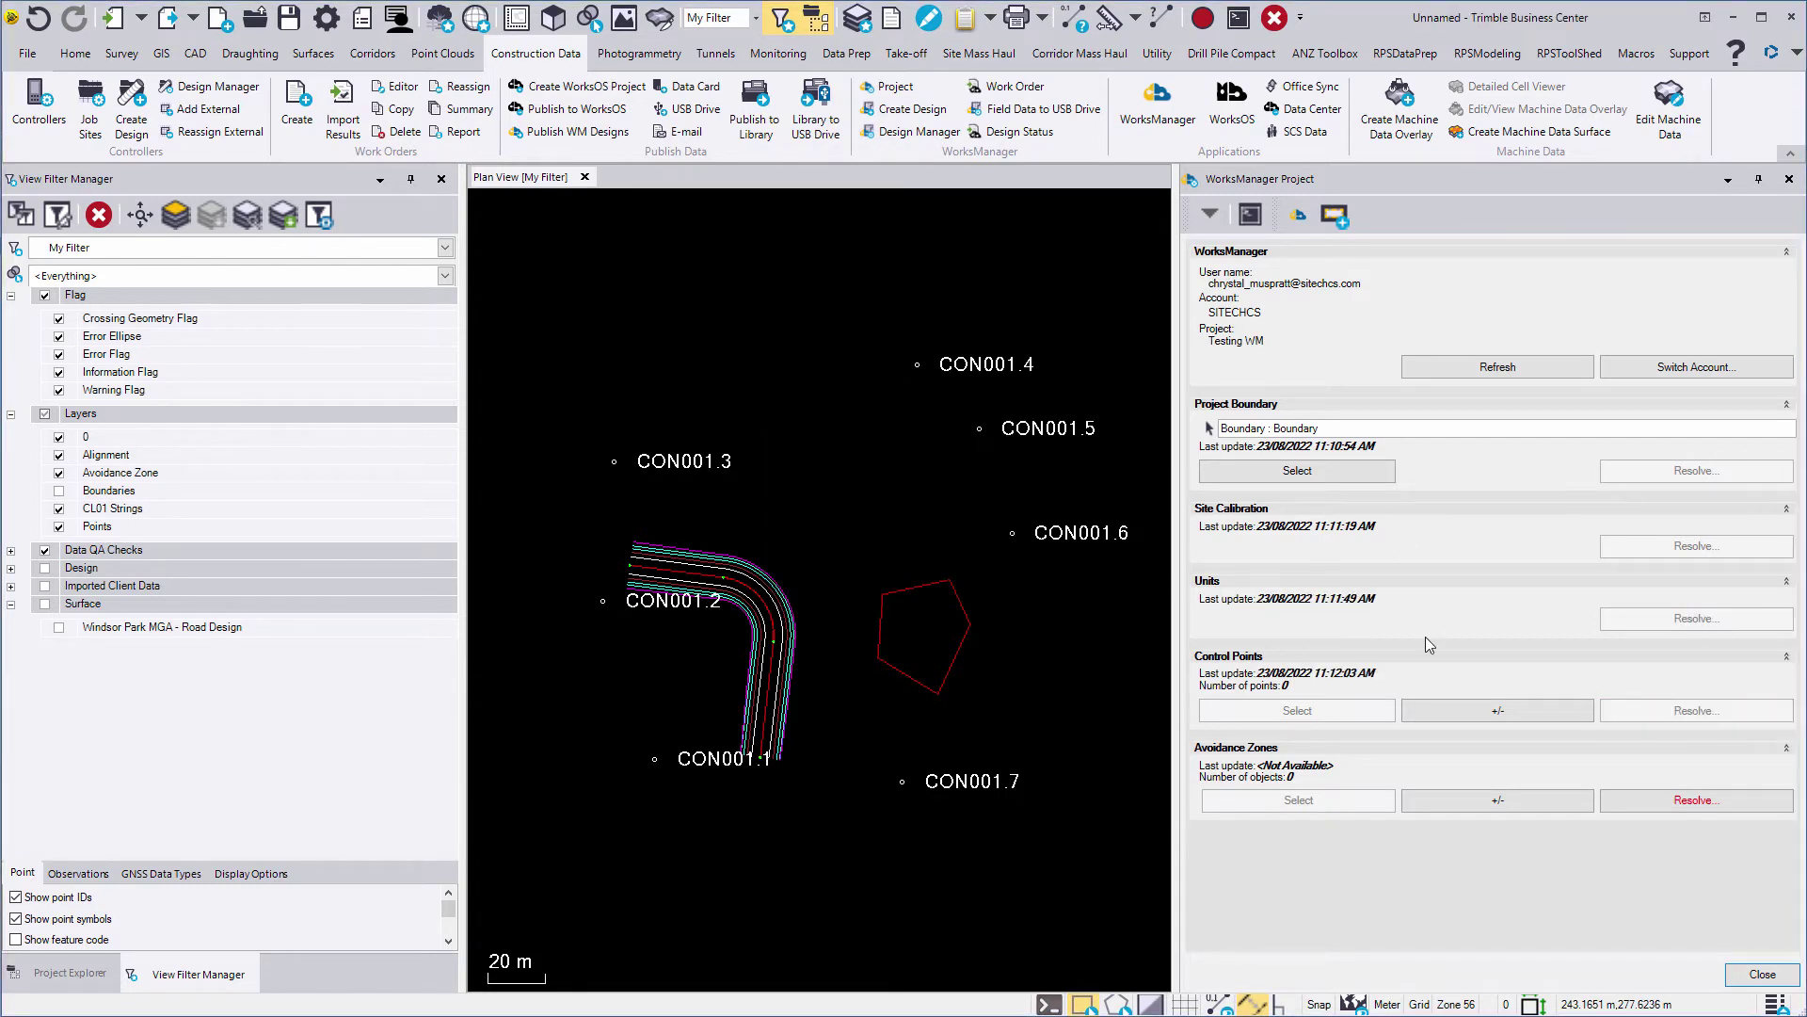
# Add the seven CON001 control points to the project and publish them to WorksManager.
pyautogui.click(1516, 720)
pyautogui.click(44, 414)
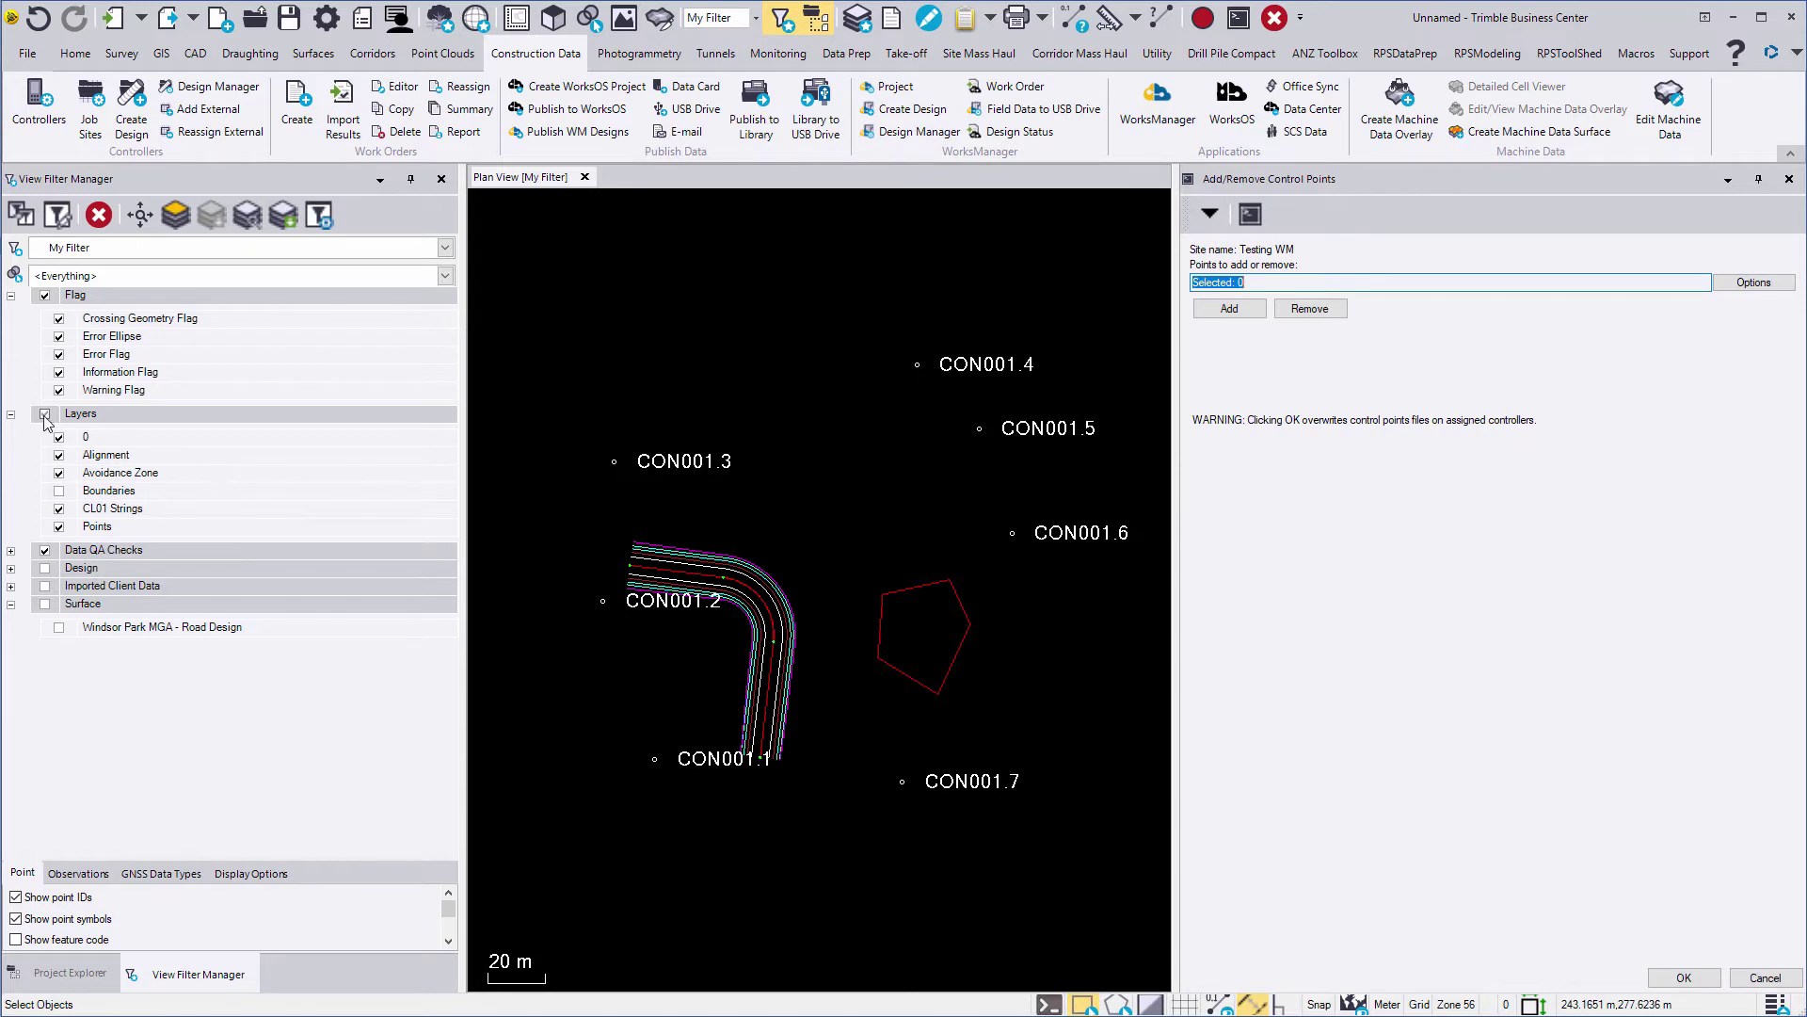
pyautogui.click(59, 526)
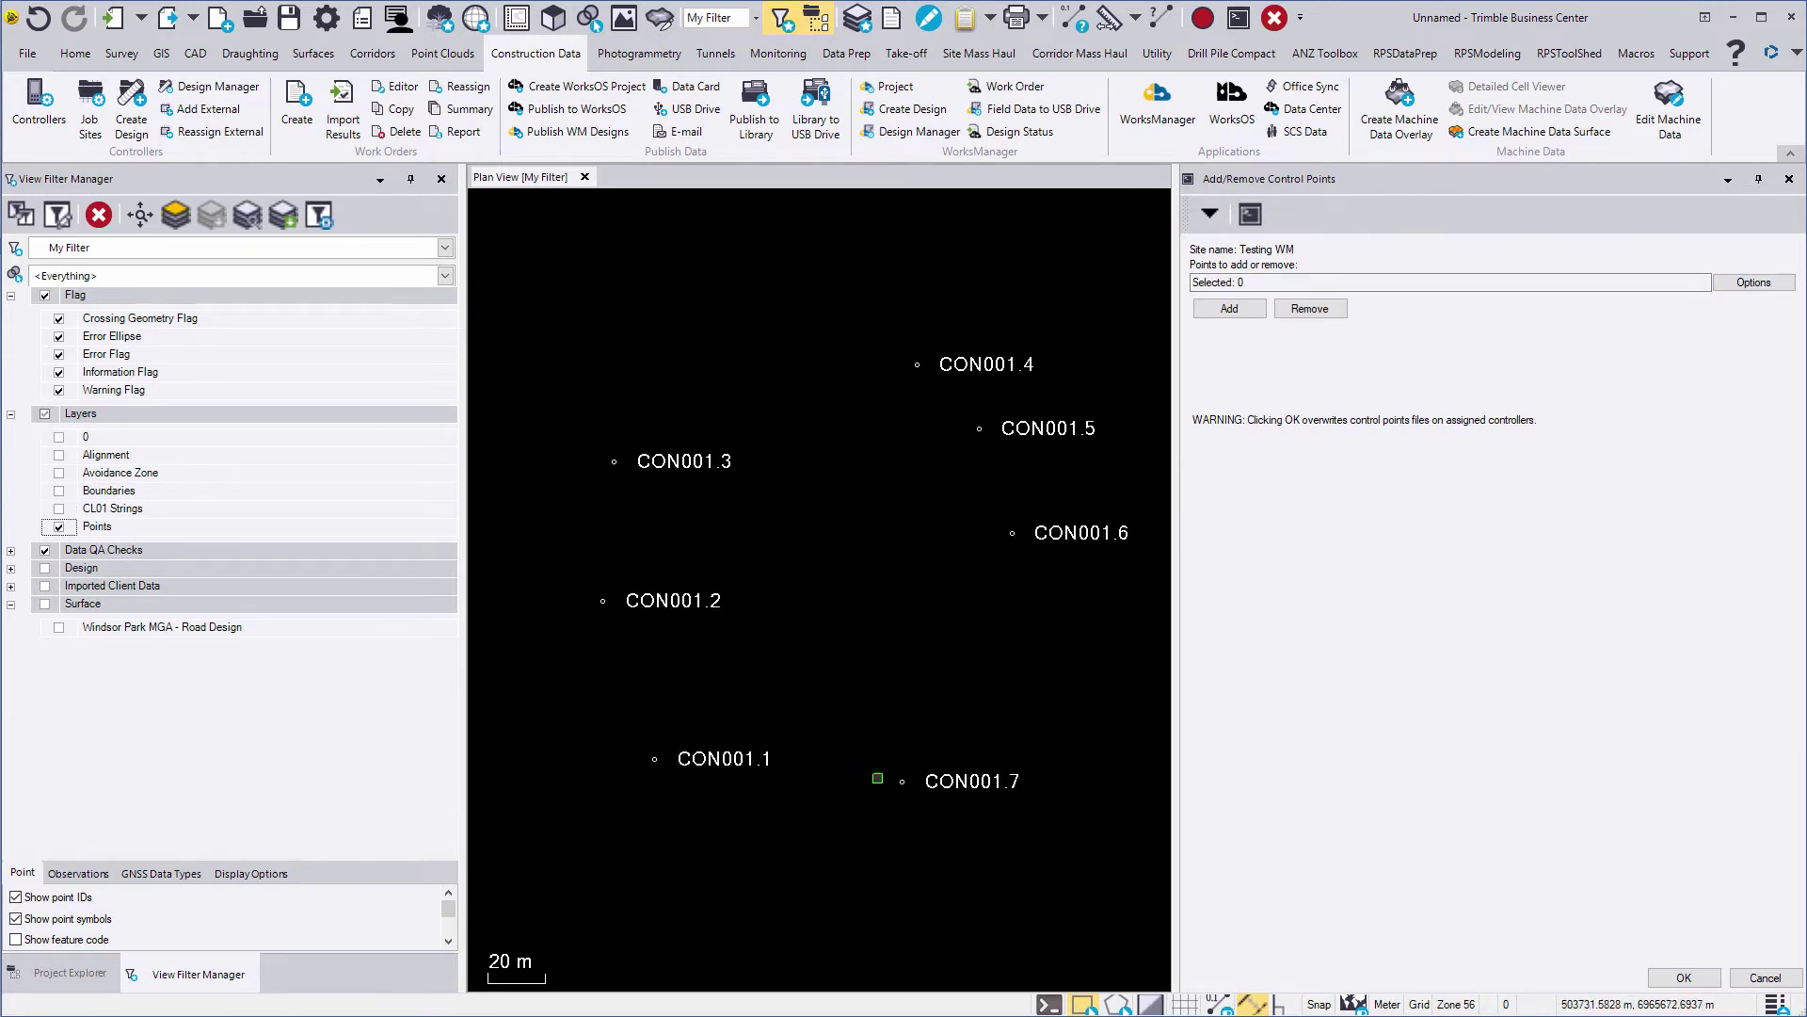
pyautogui.moveTo(1076, 846); pyautogui.dragTo(525, 302)
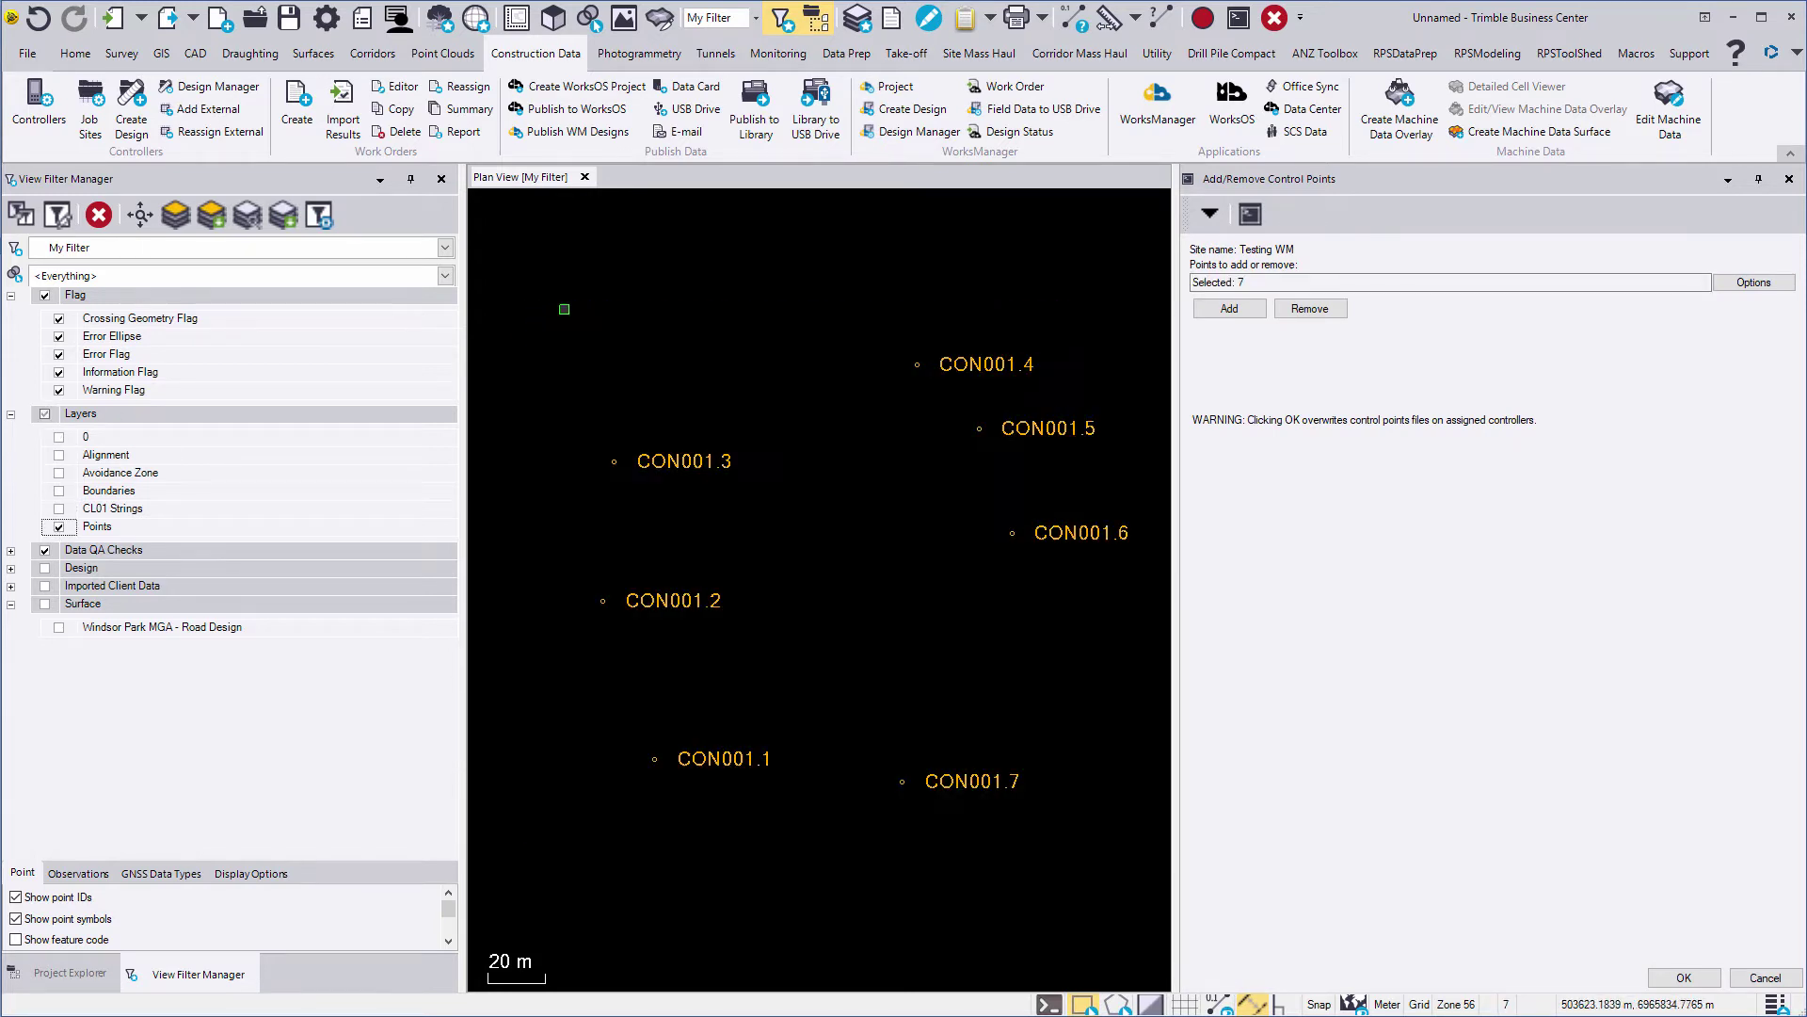
pyautogui.click(1230, 308)
pyautogui.click(1681, 976)
pyautogui.click(1694, 711)
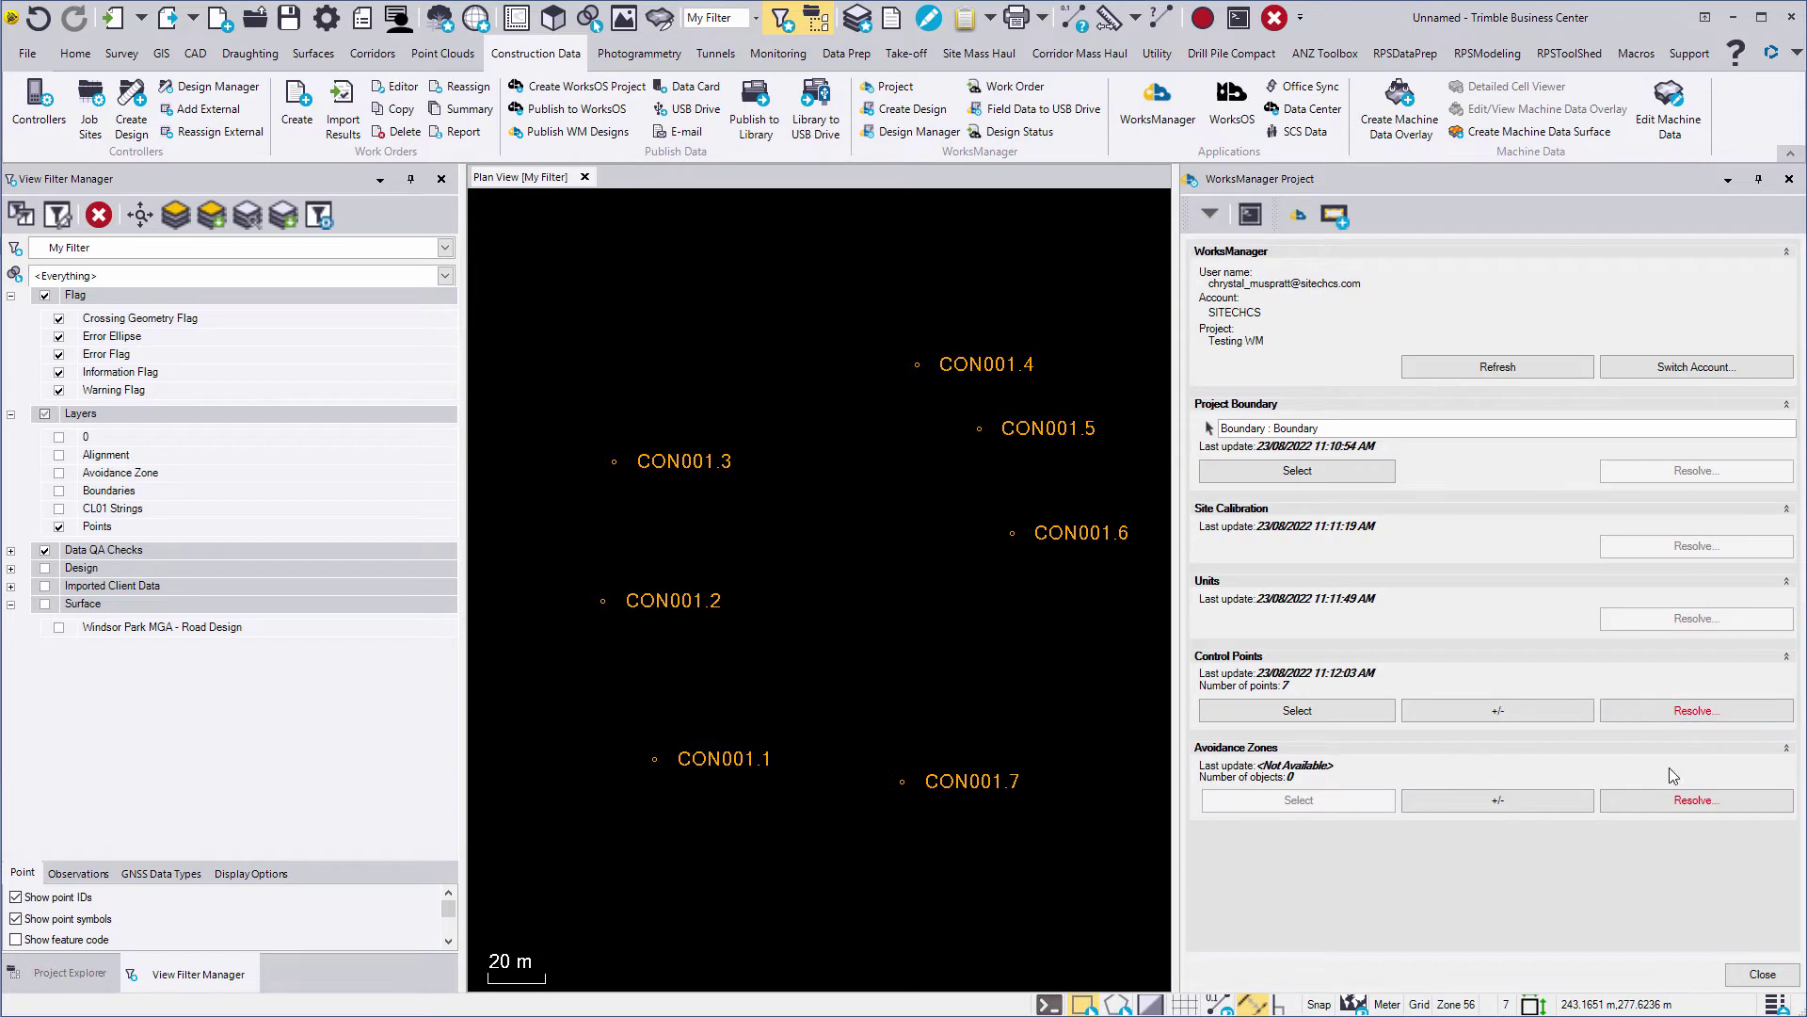
pyautogui.click(942, 590)
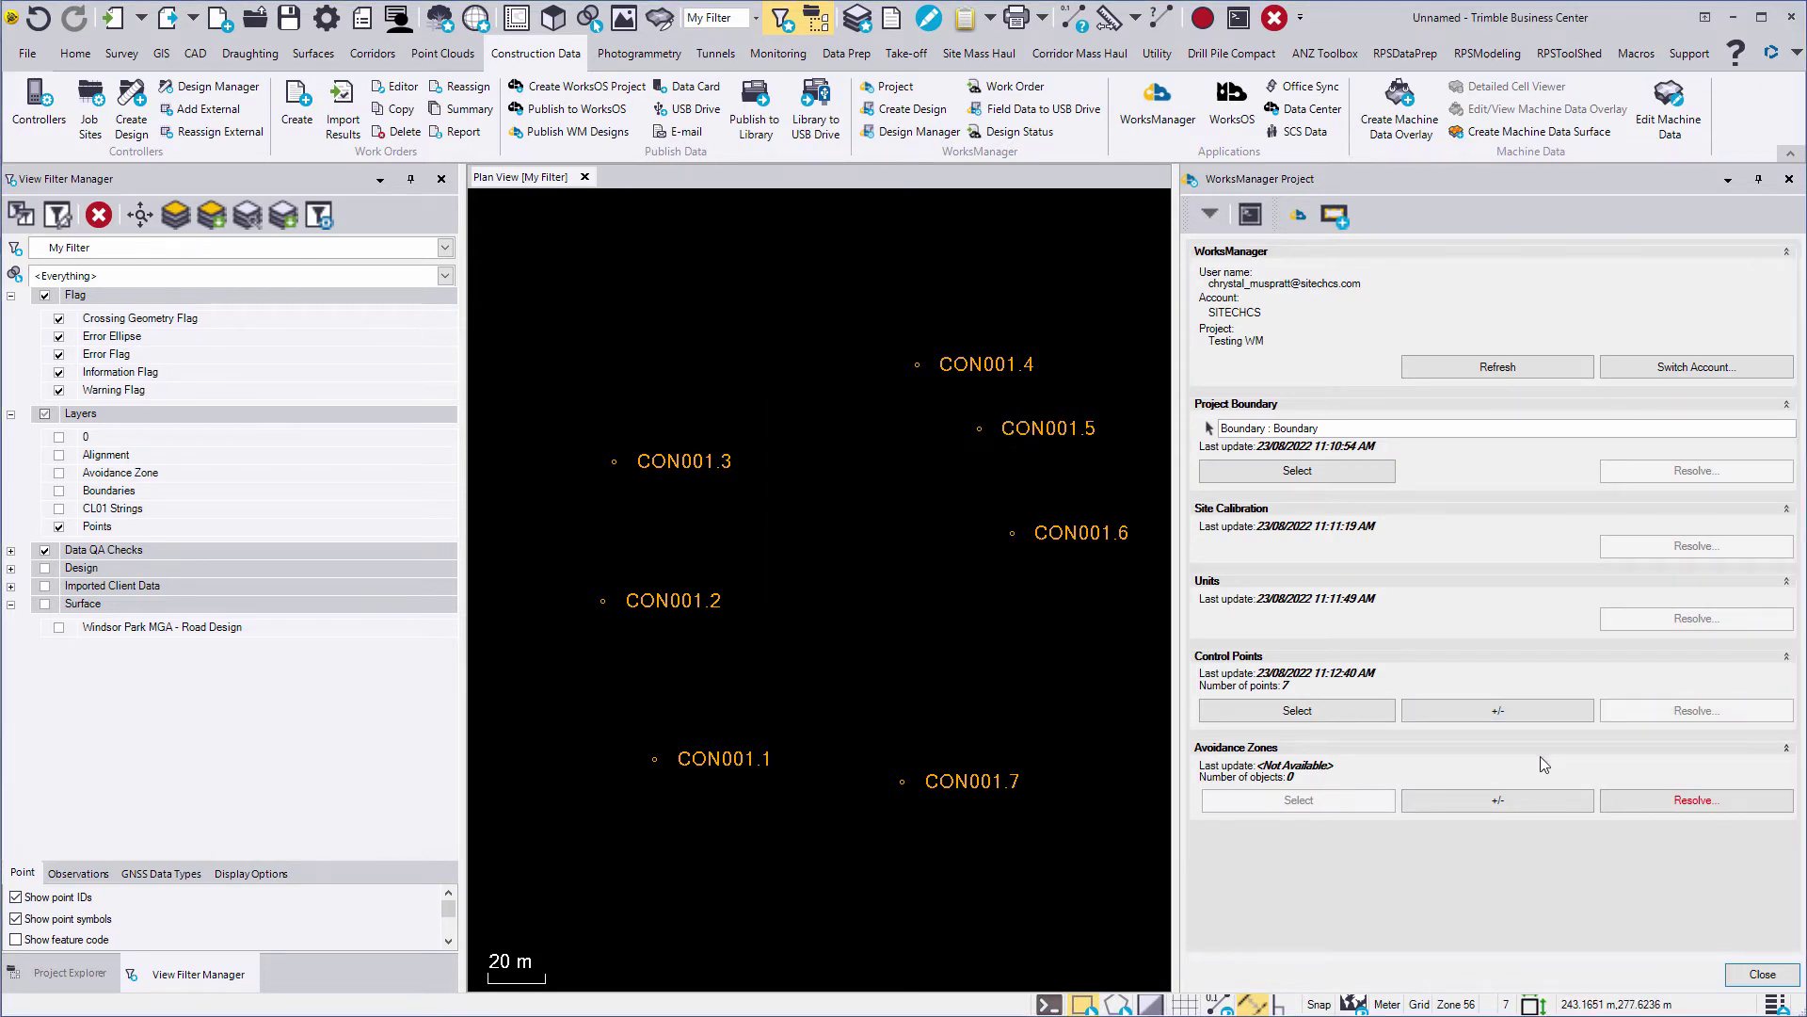
# Add the red polygon as an avoidance zone and publish it to WorksManager.
pyautogui.click(1544, 799)
pyautogui.click(58, 526)
pyautogui.click(58, 473)
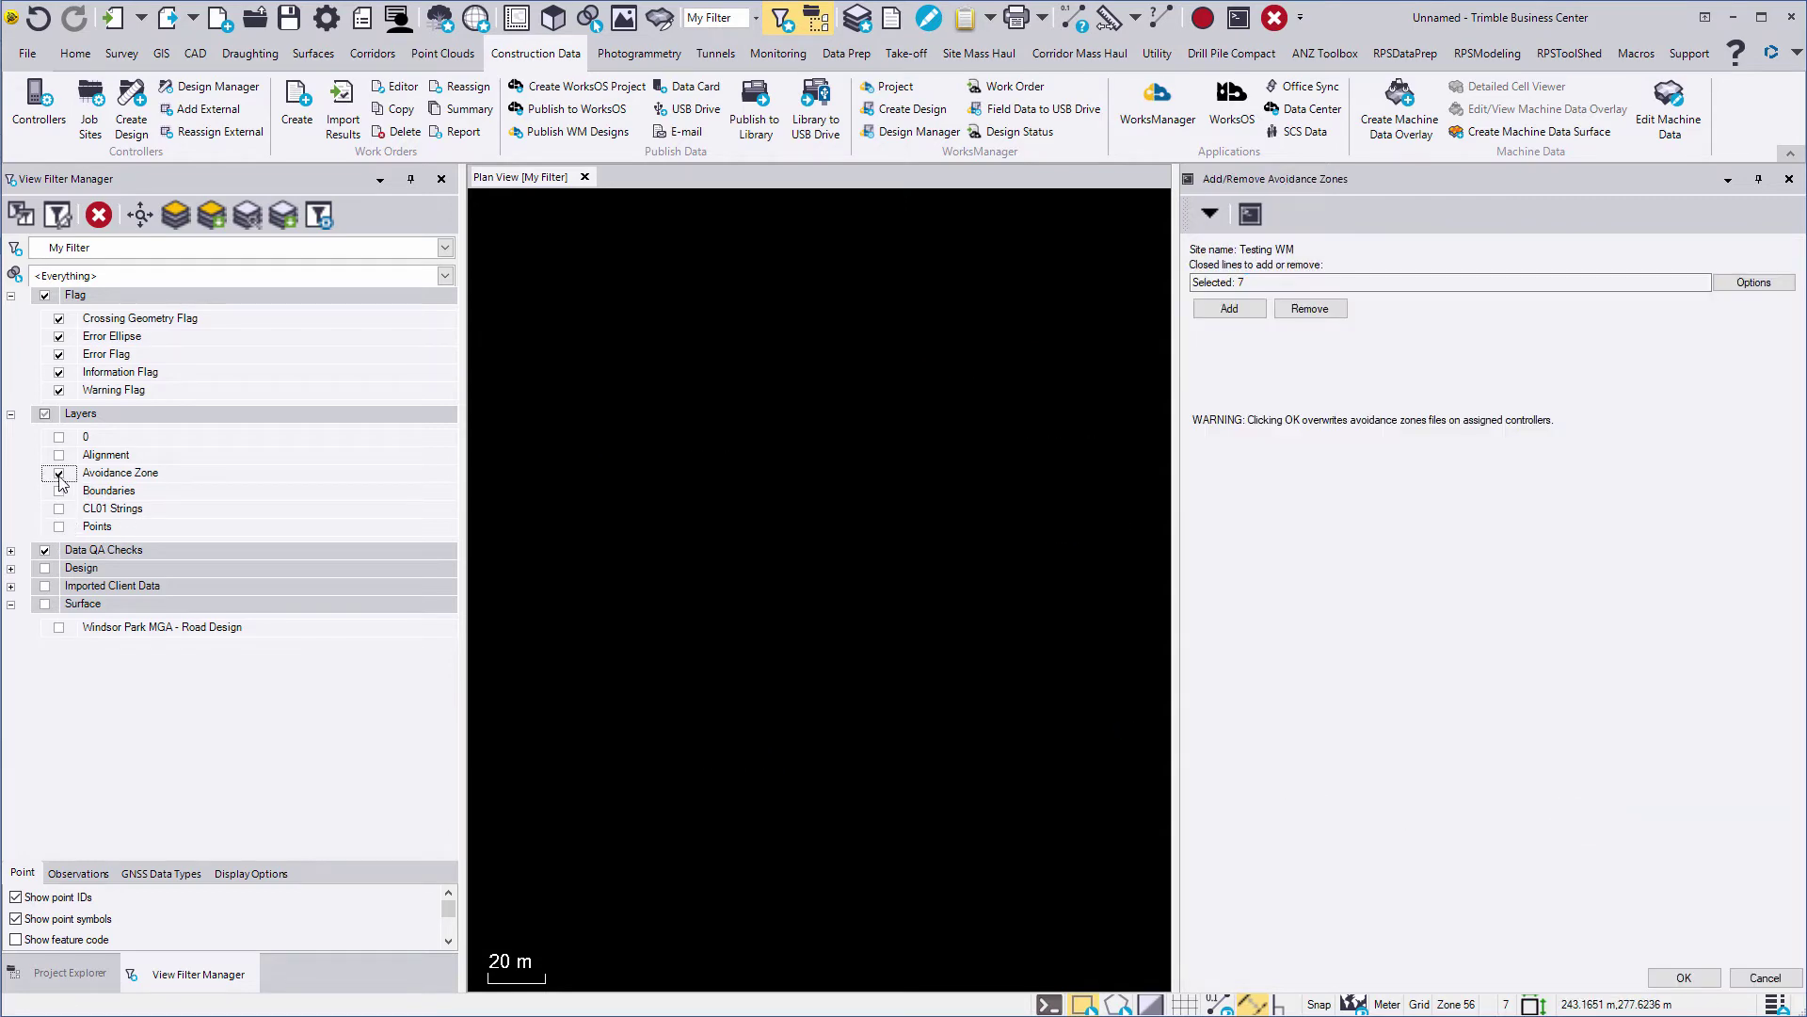
pyautogui.click(1223, 310)
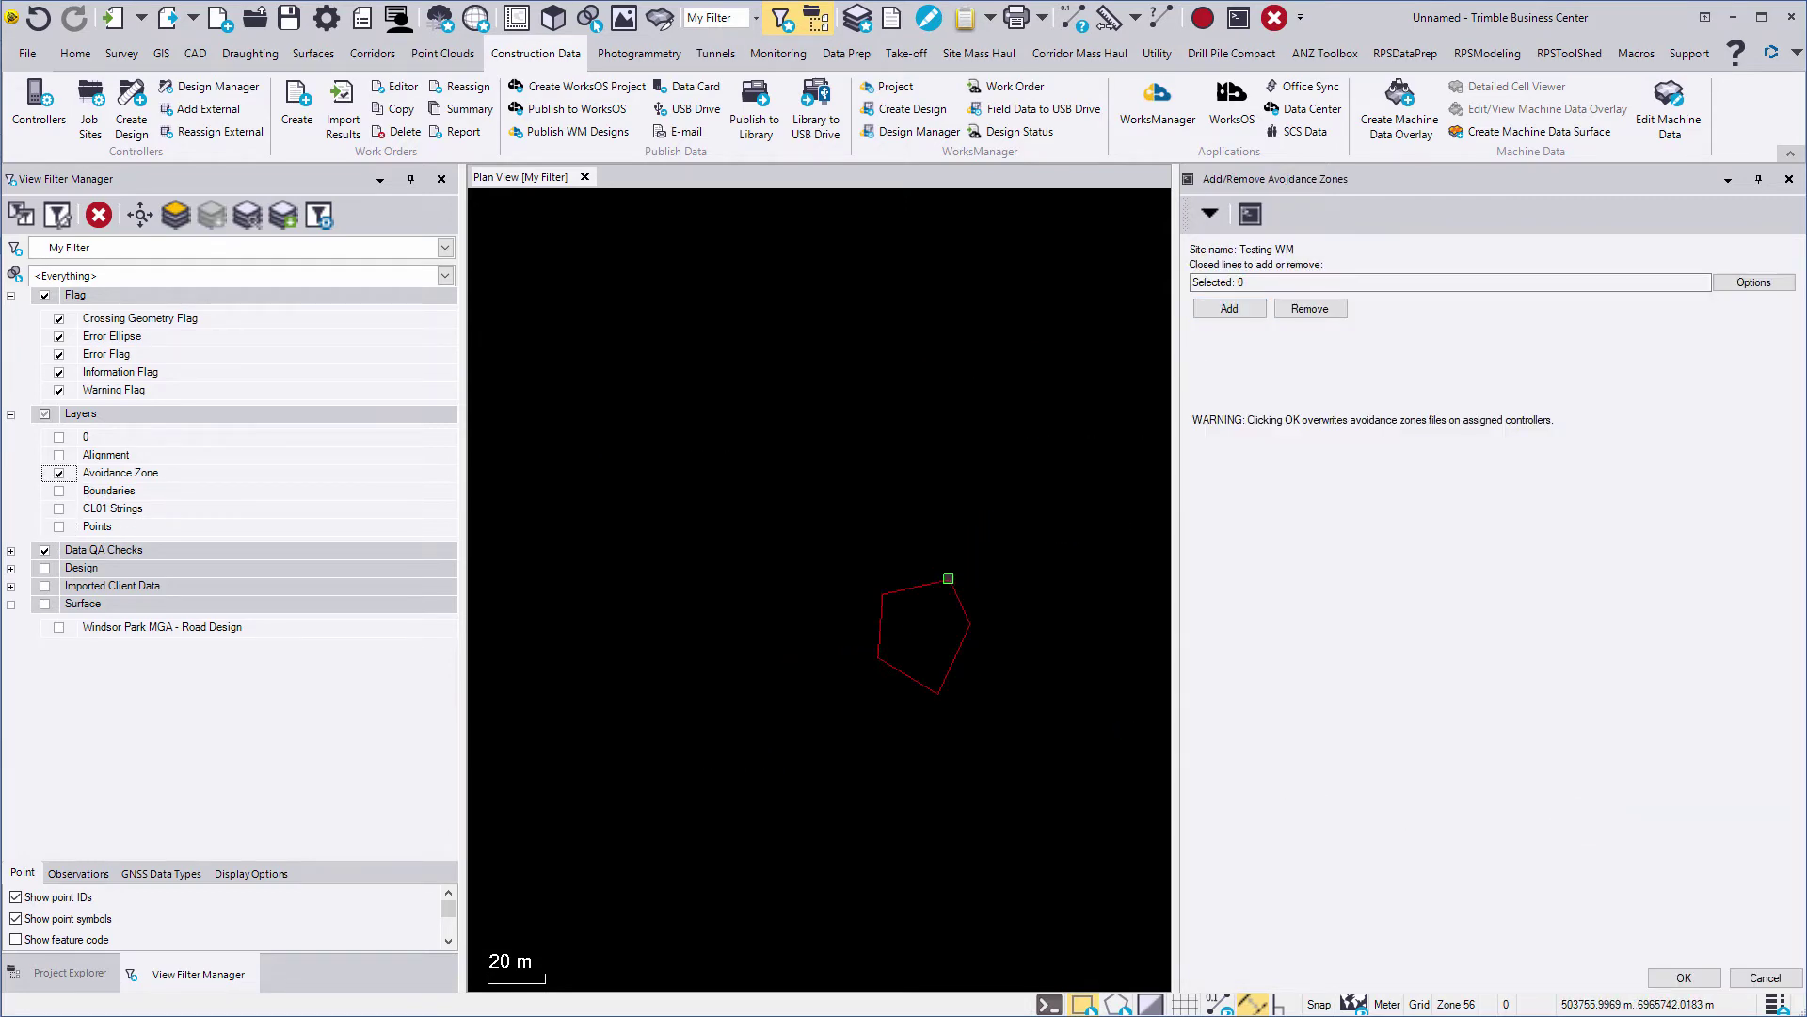
pyautogui.click(949, 580)
pyautogui.click(1683, 977)
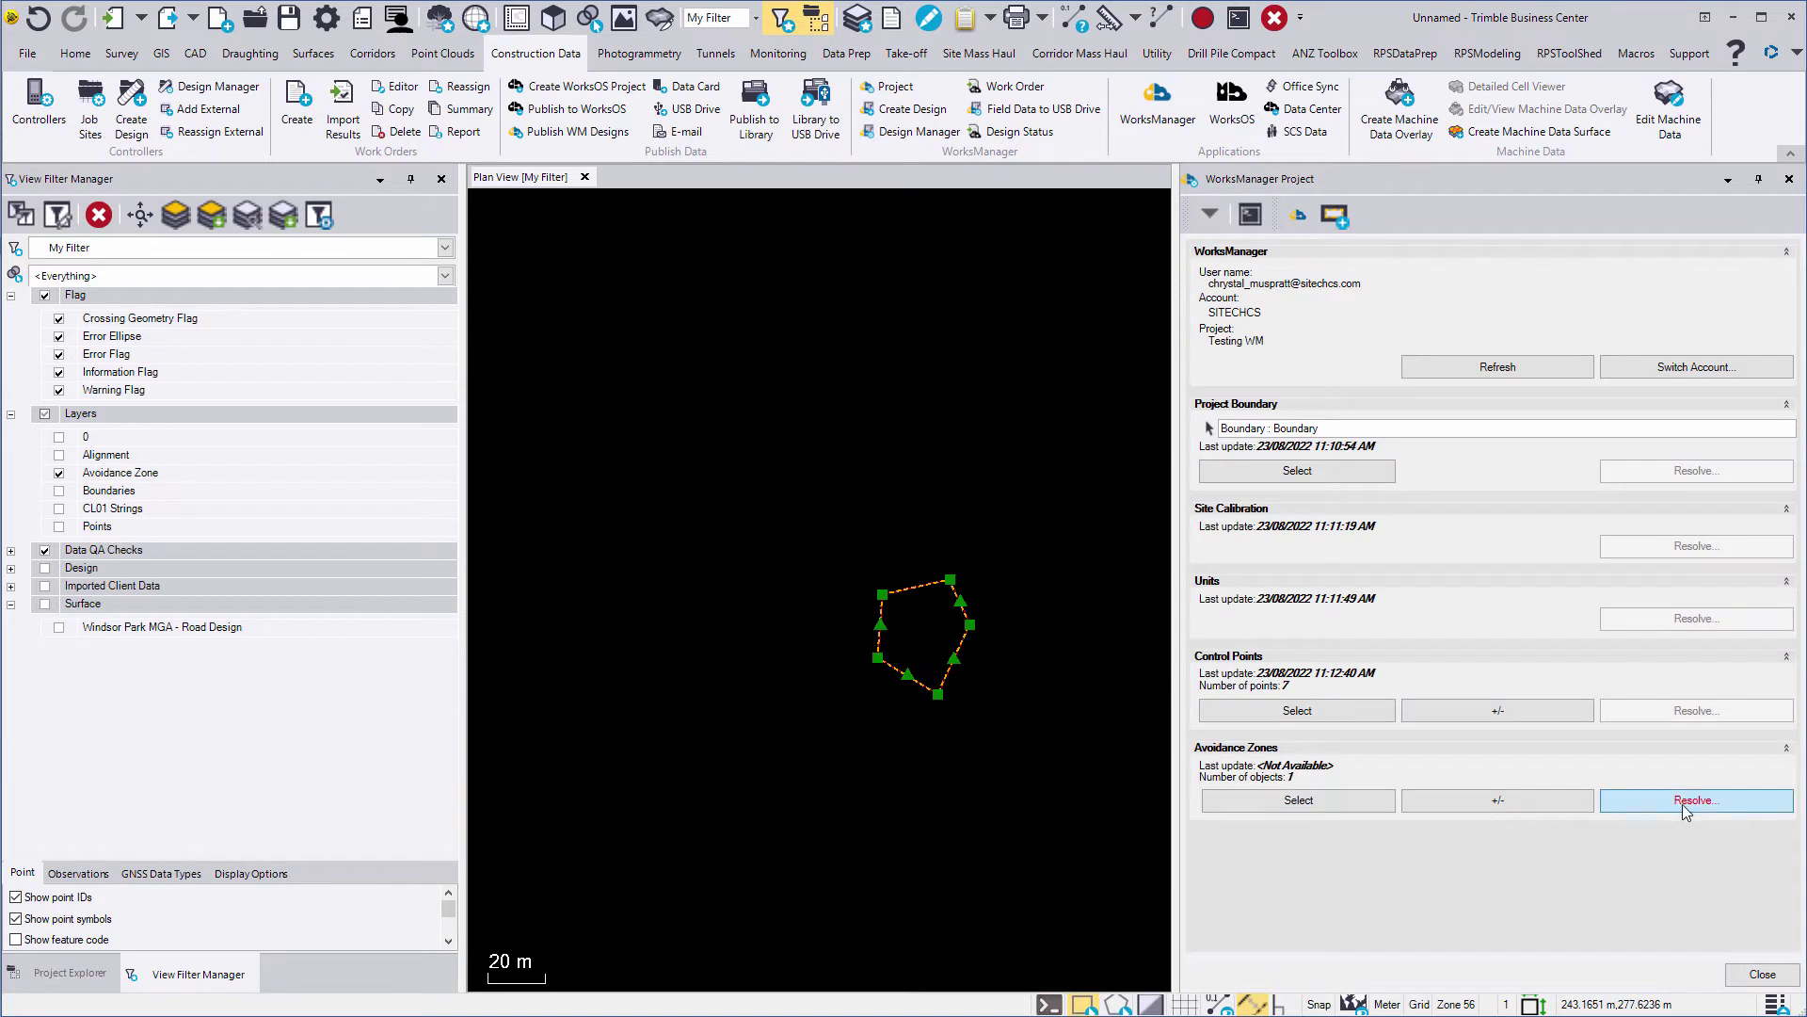
pyautogui.click(1697, 799)
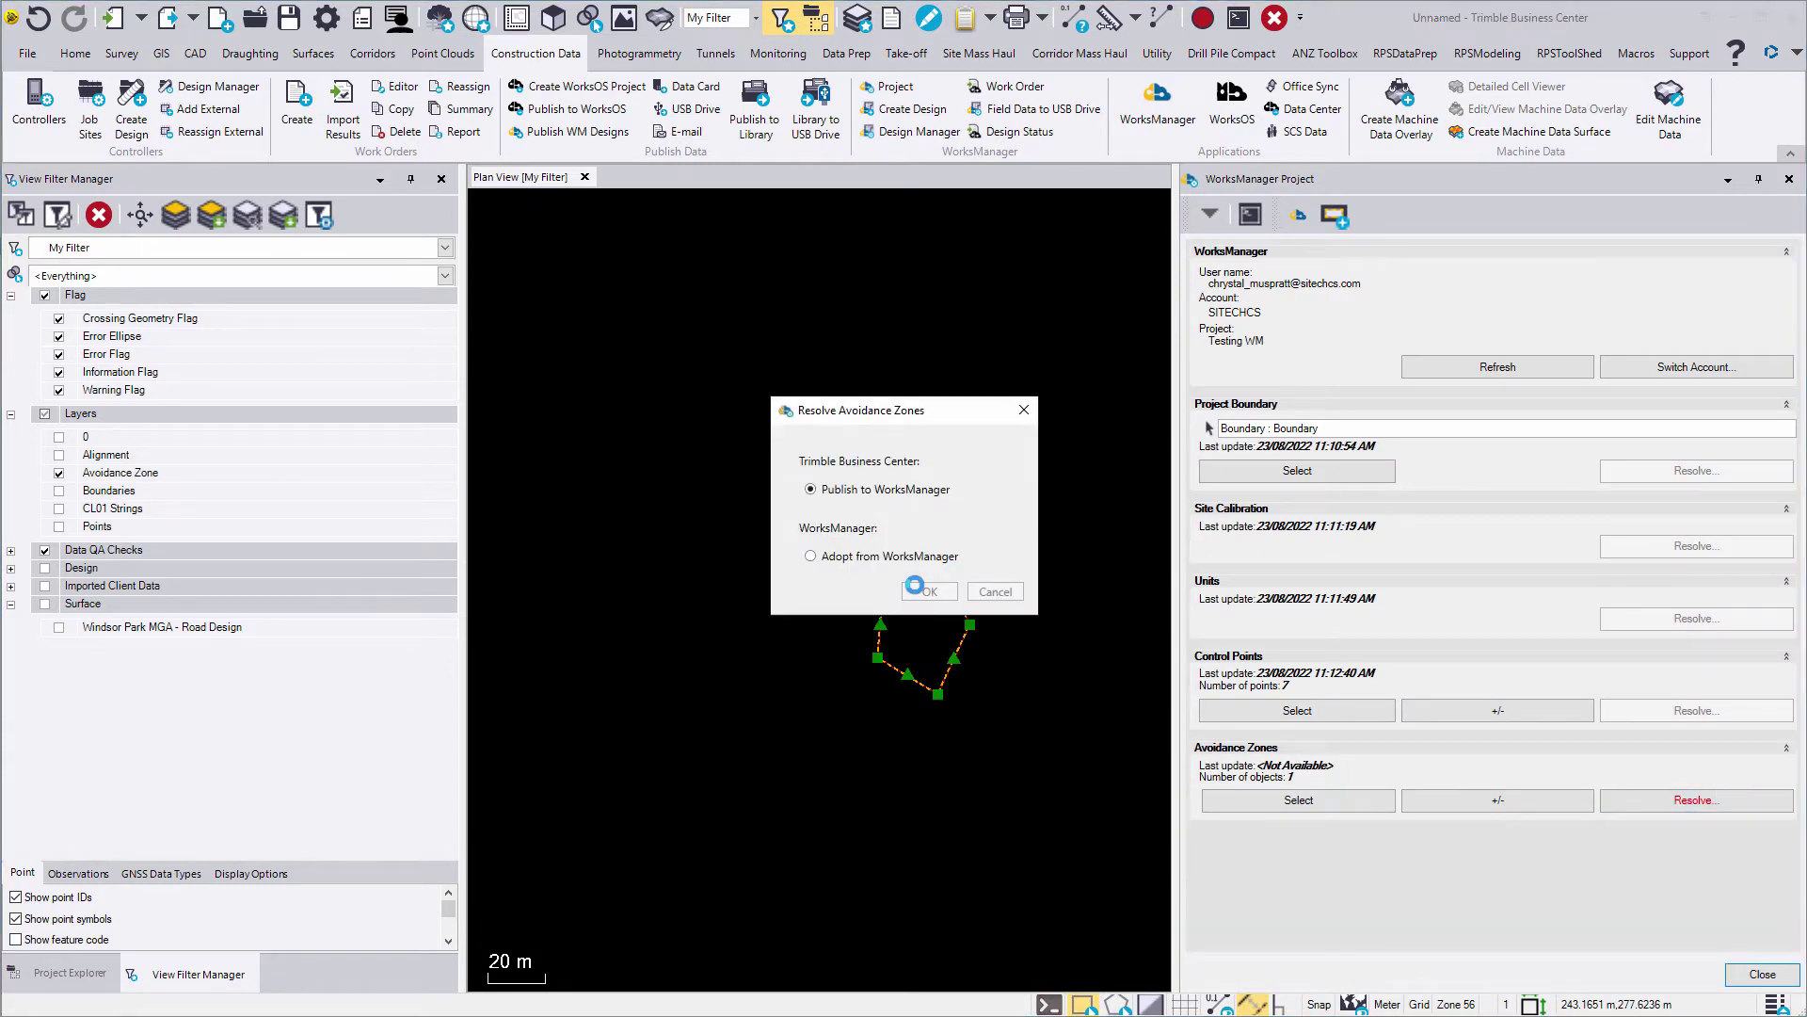
pyautogui.click(927, 591)
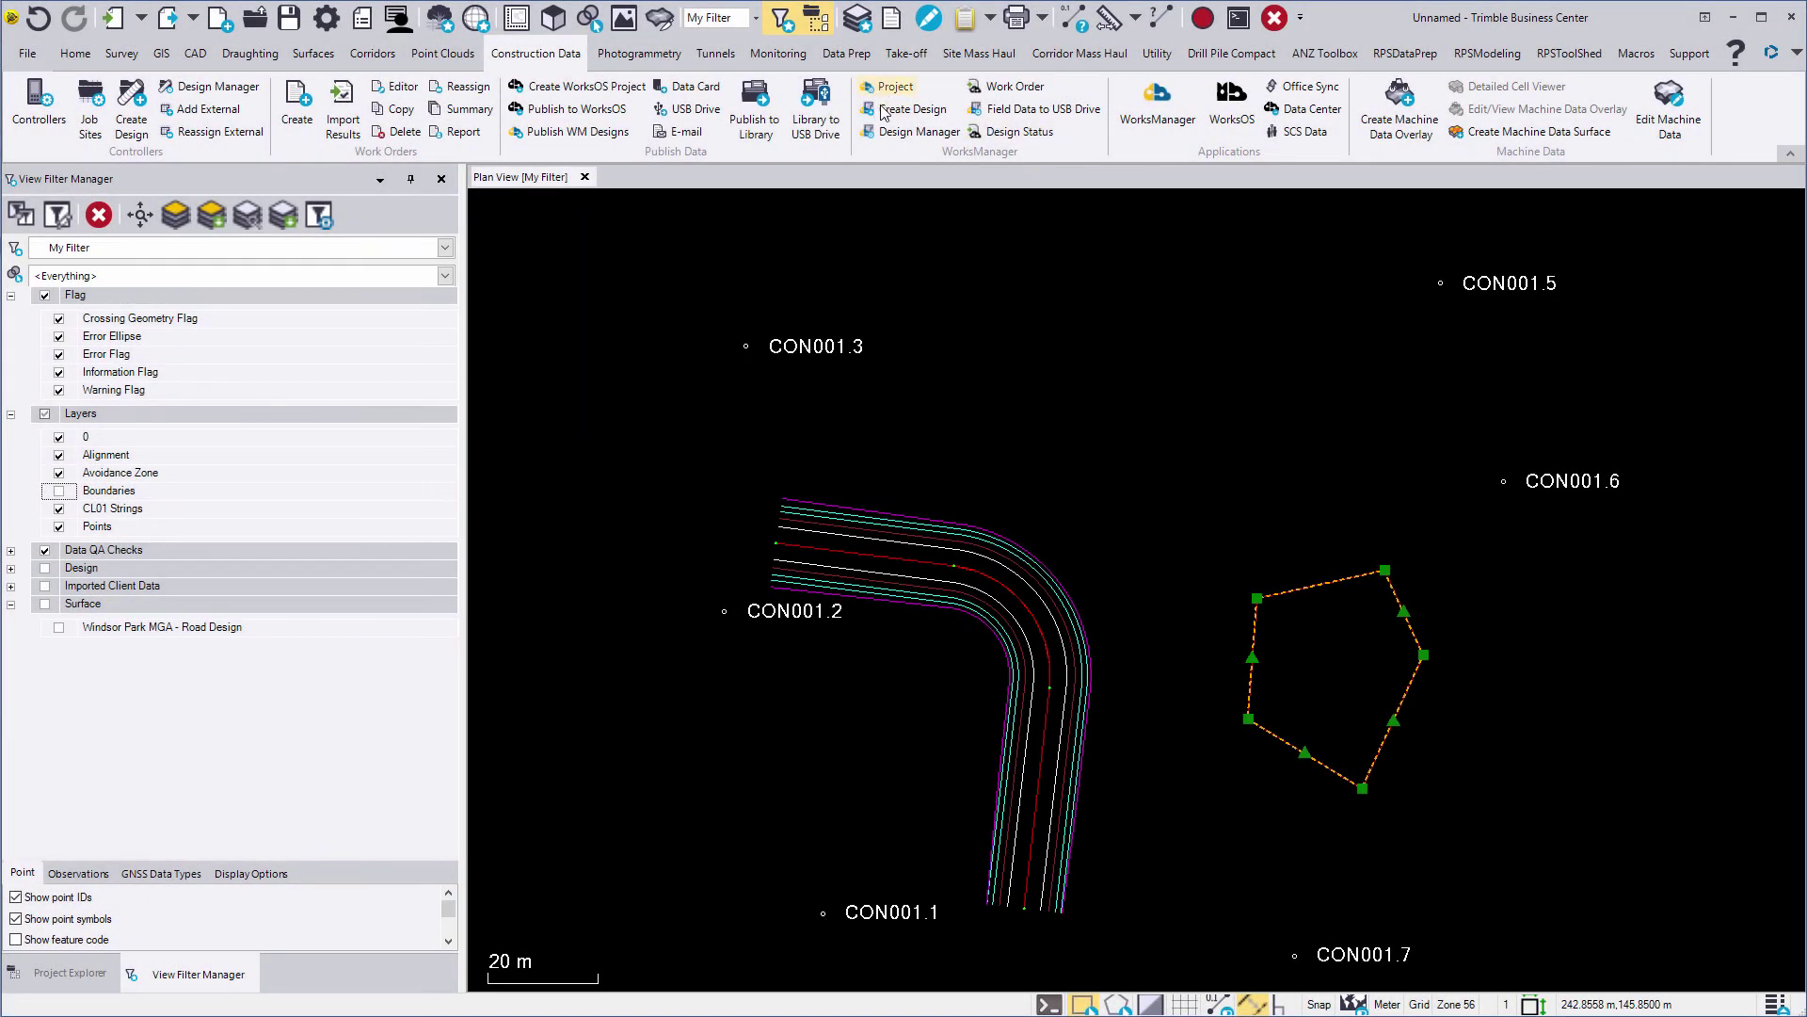
# Create a new WorksManager design named Testing Road Design with a surface model.
pyautogui.click(882, 111)
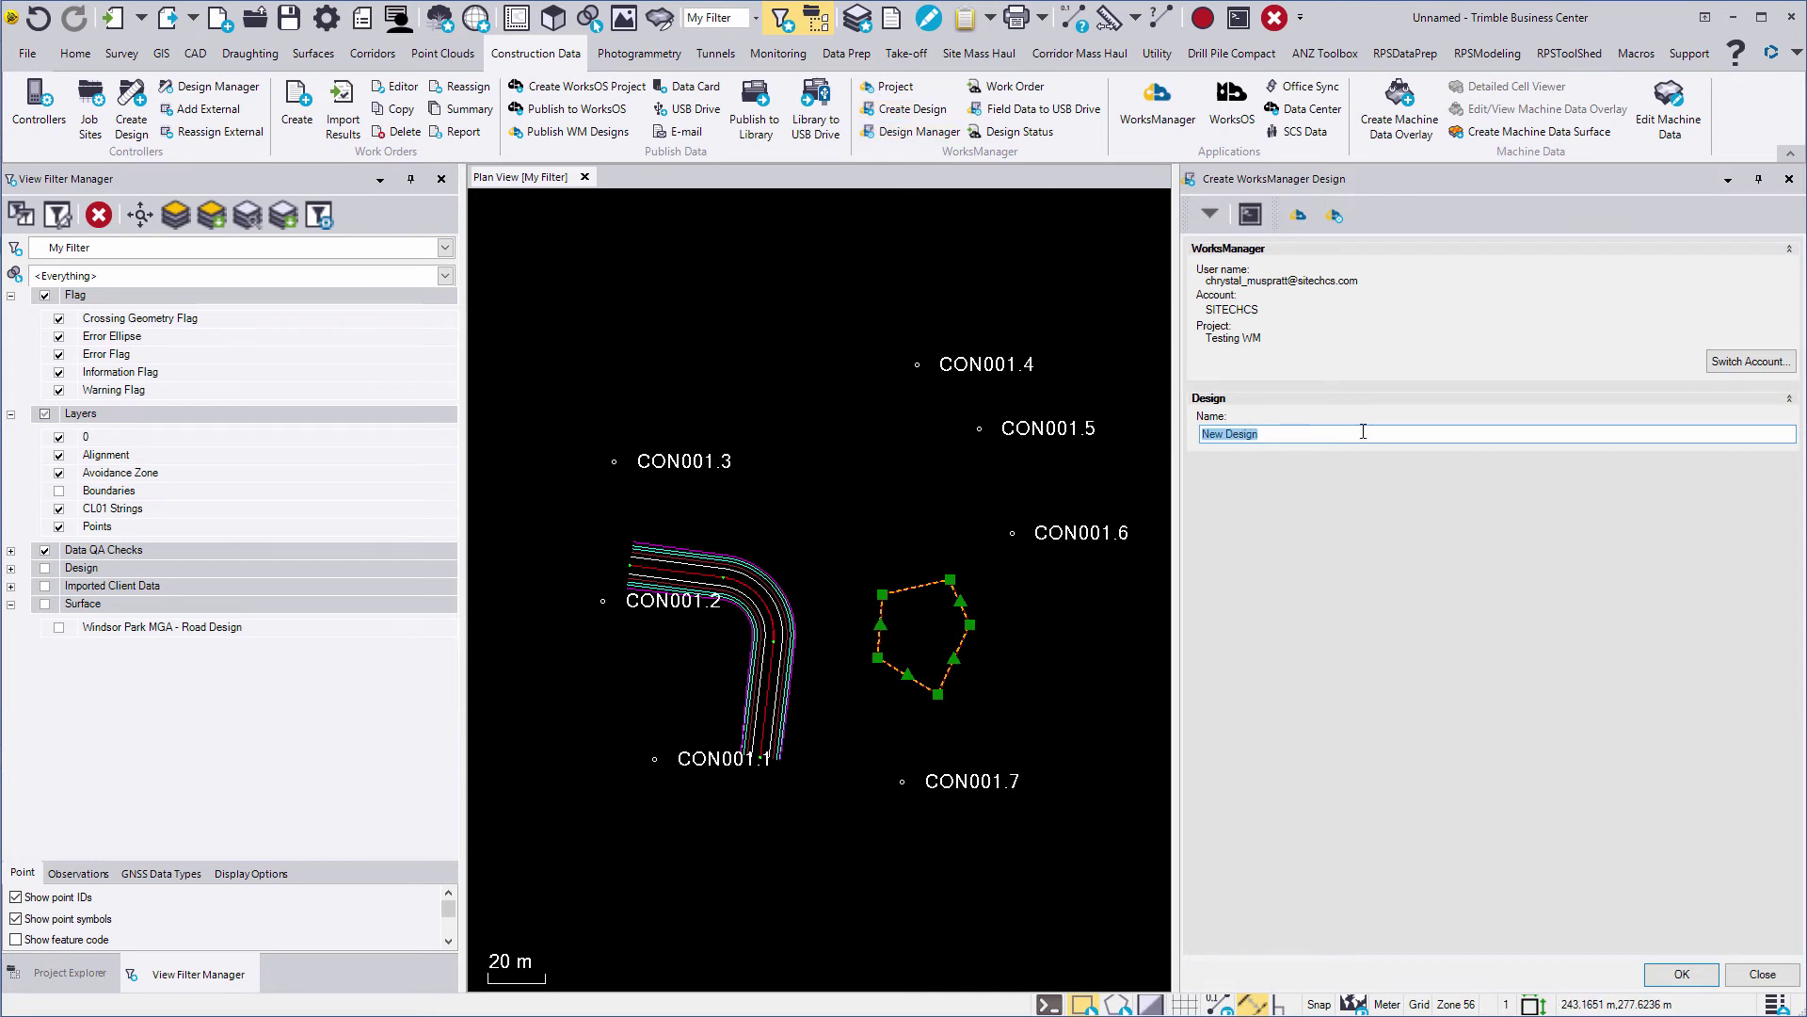
pyautogui.write('Testomg')
pyautogui.click(1676, 979)
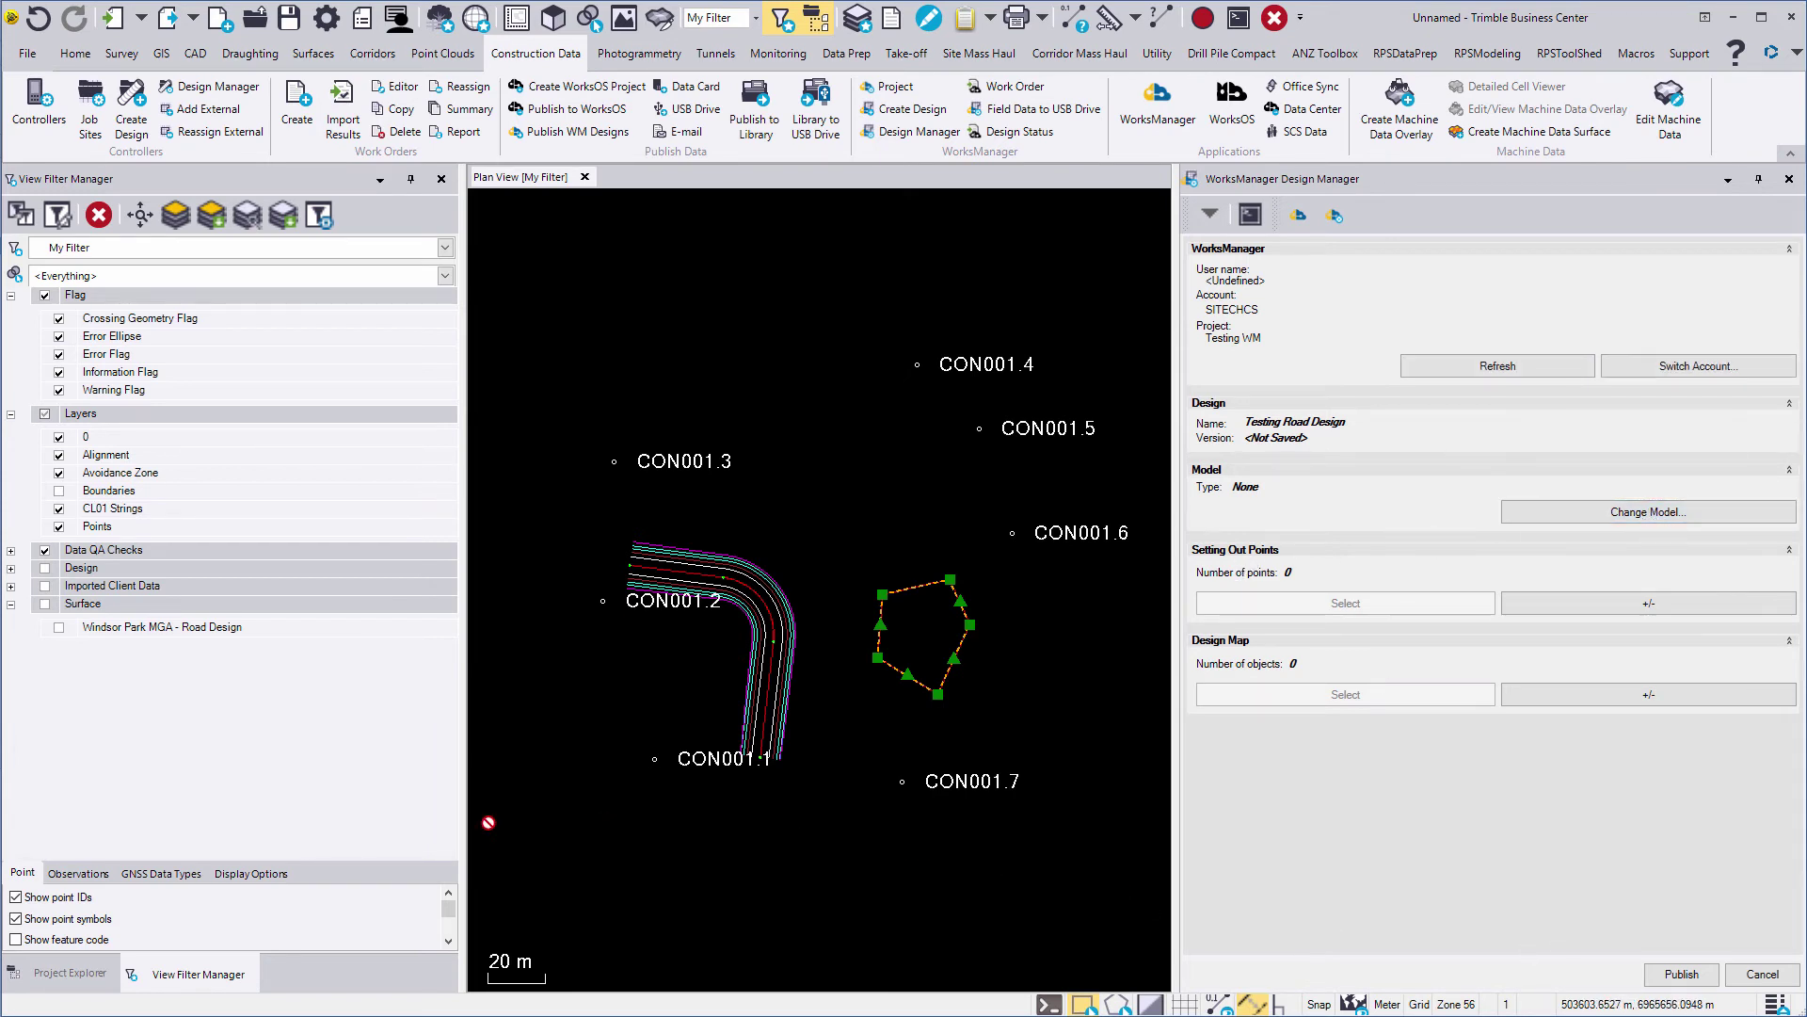
pyautogui.click(1199, 311)
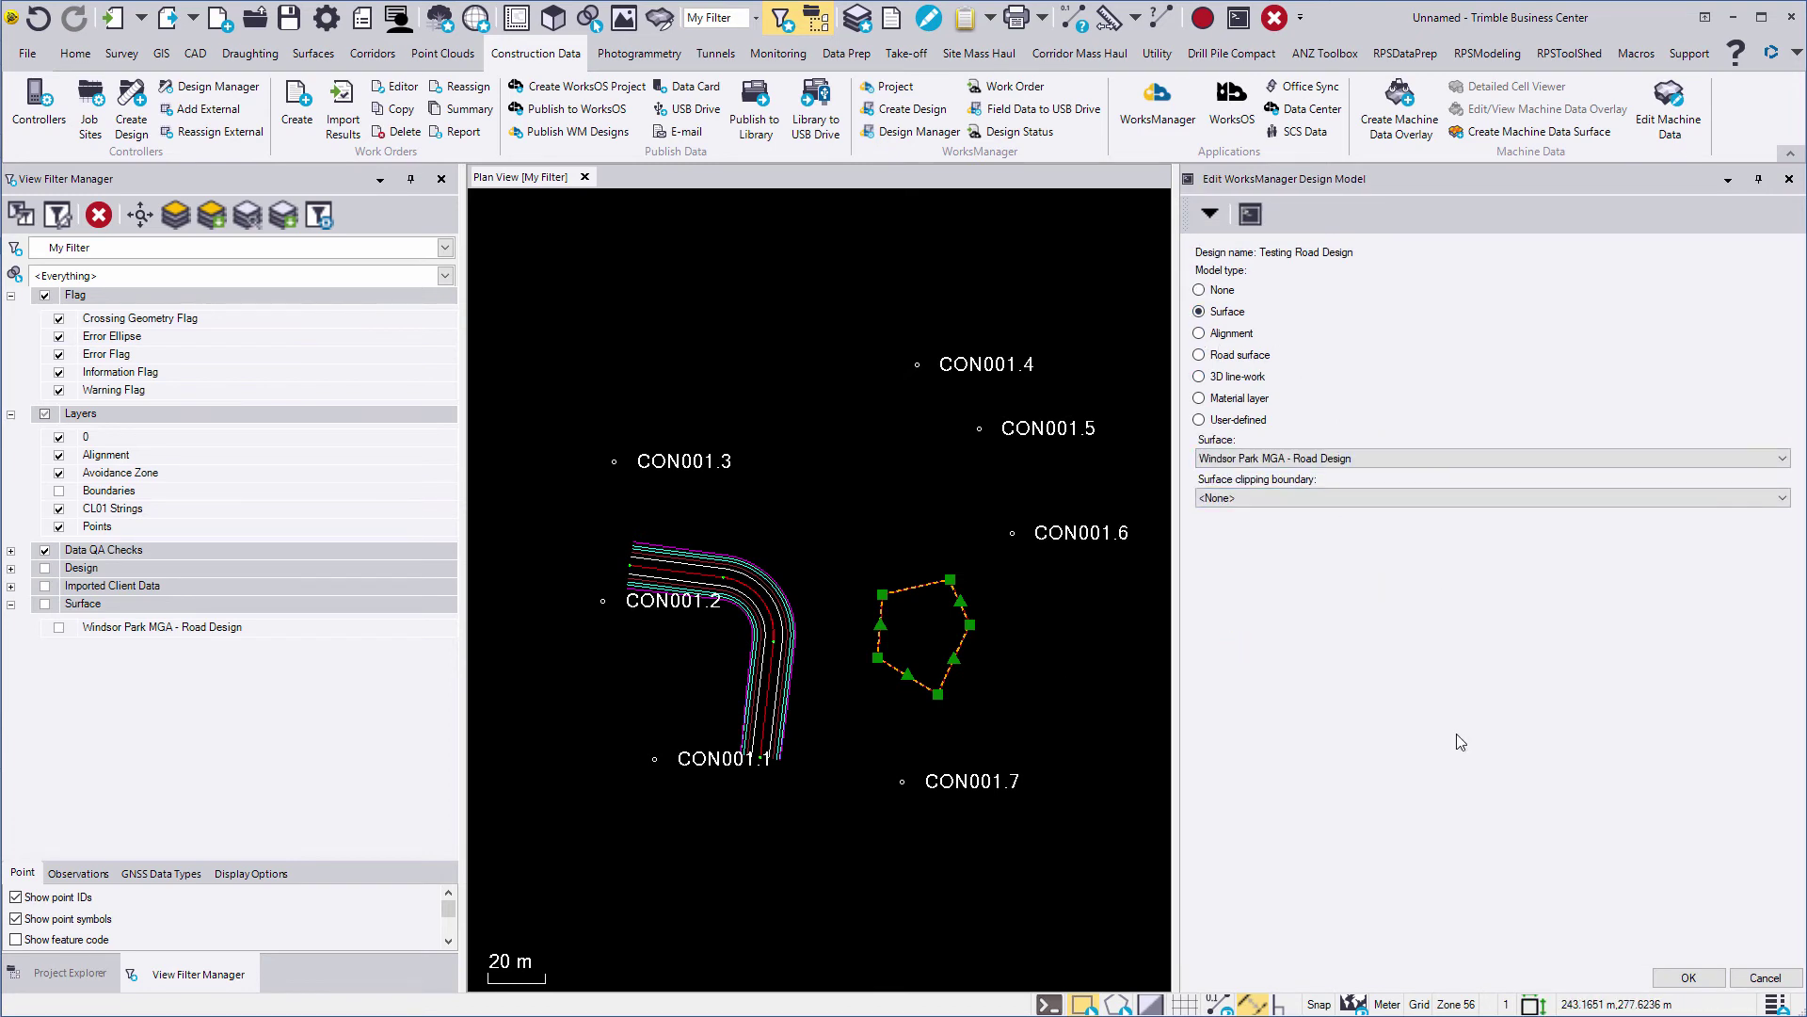
pyautogui.click(1671, 978)
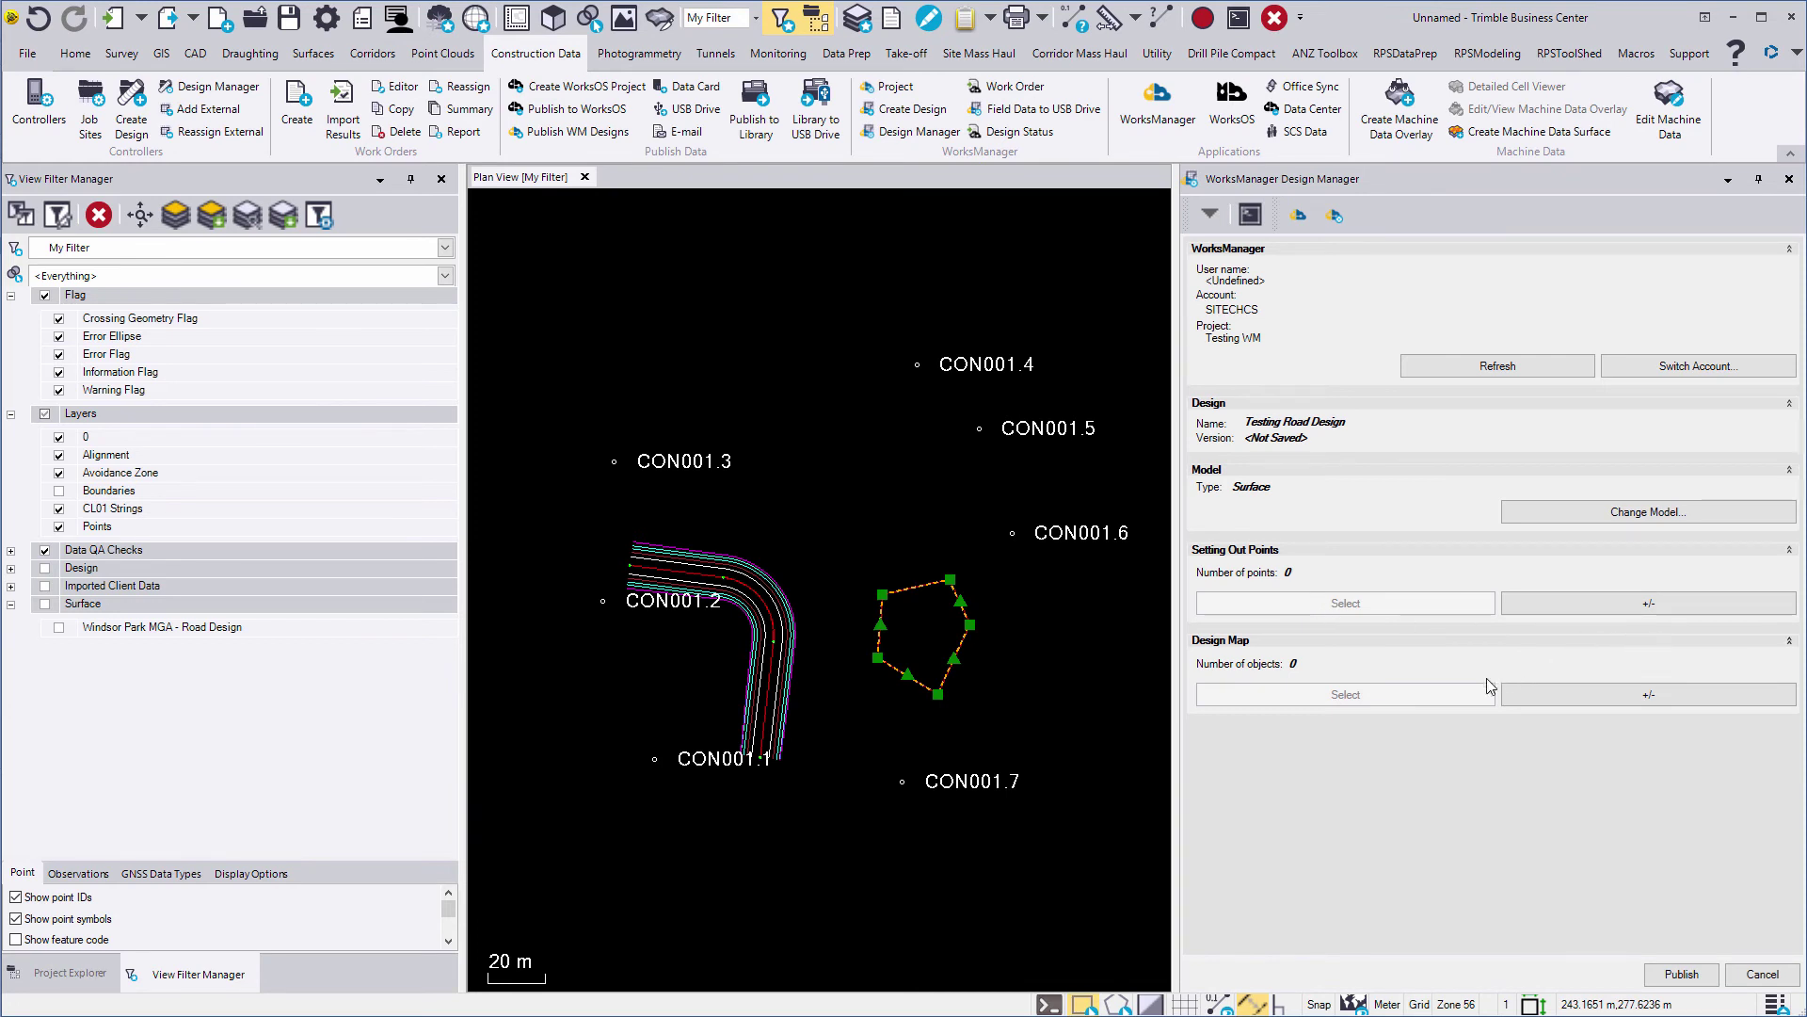
# Add the 13 road strings to the design map and publish the design.
pyautogui.click(1648, 693)
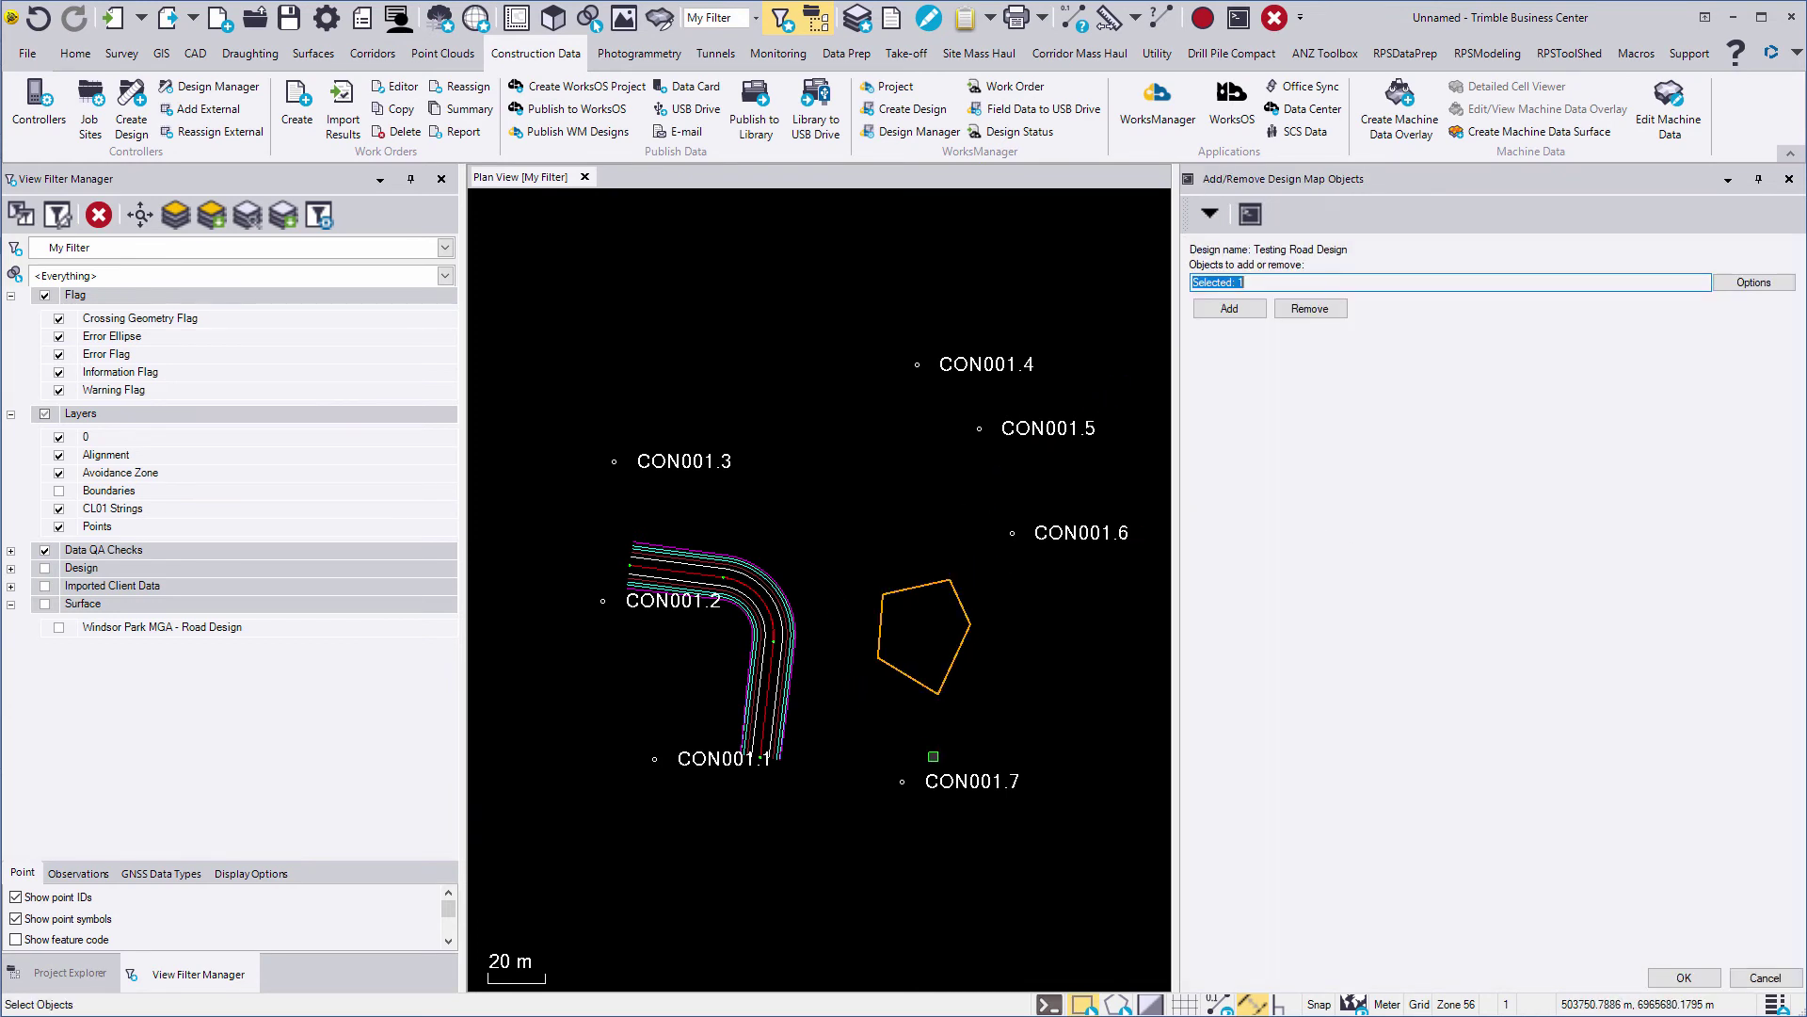
pyautogui.click(58, 526)
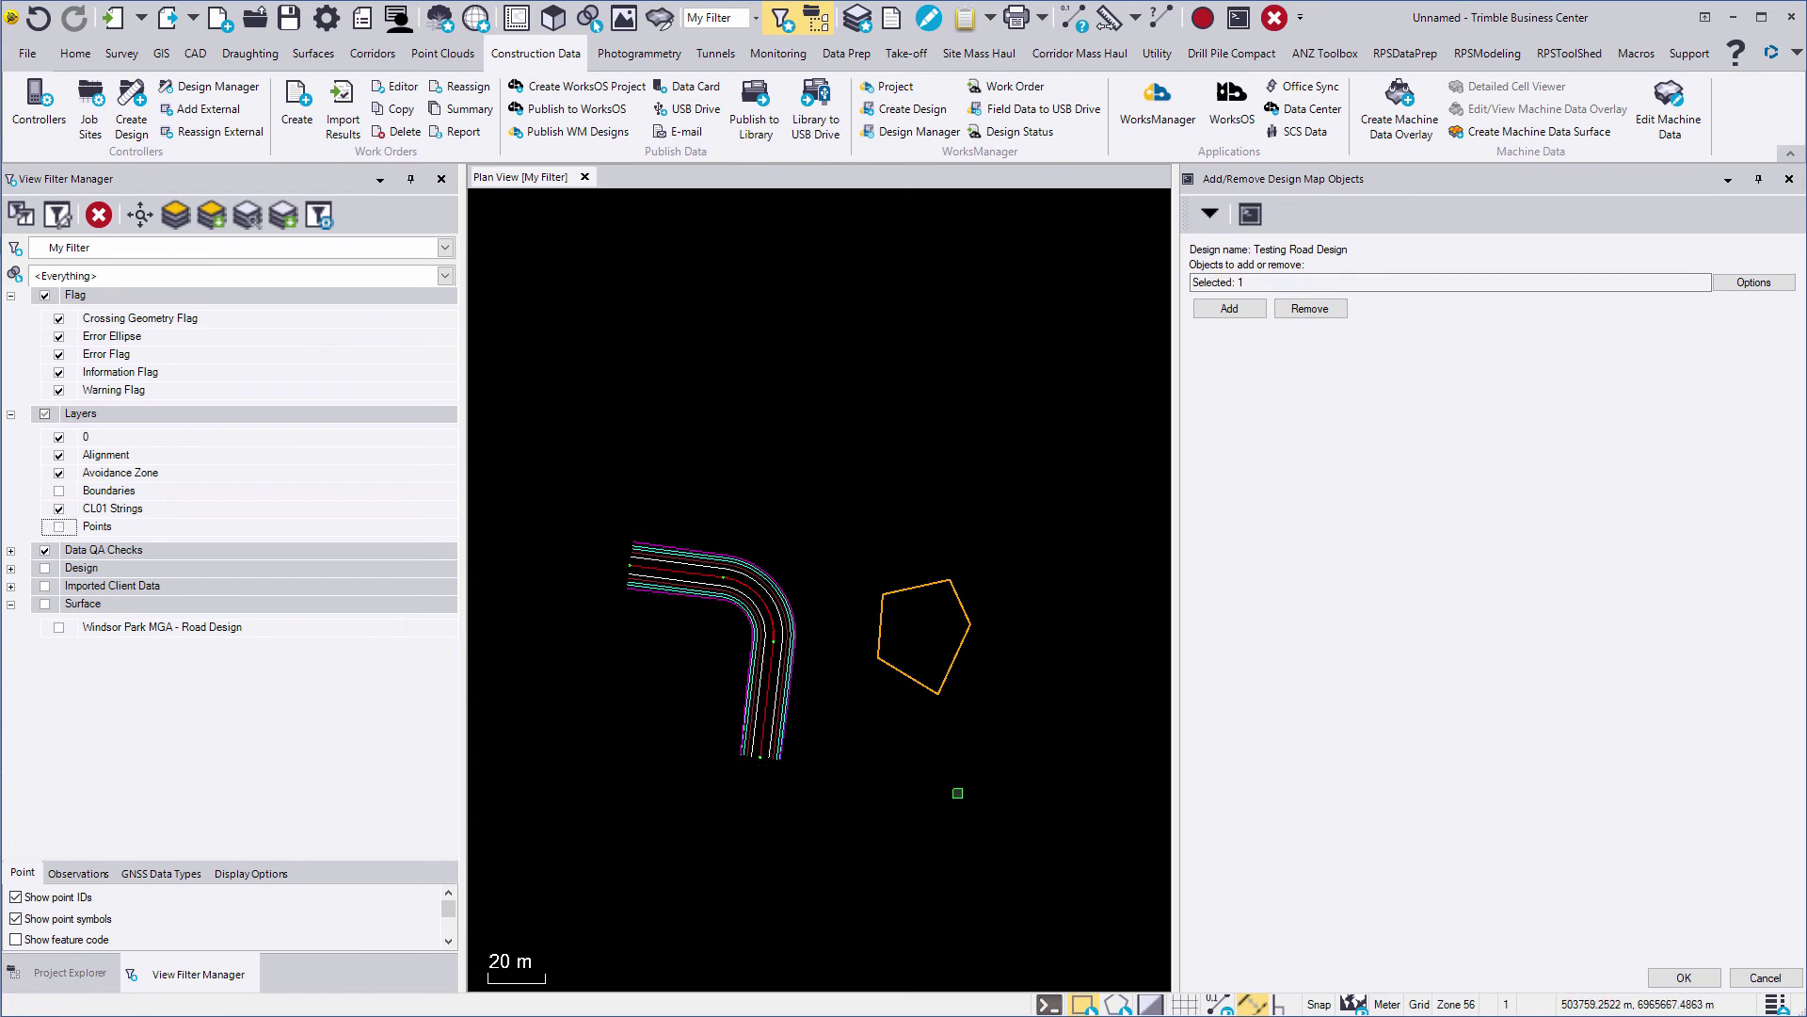
pyautogui.moveTo(1053, 826); pyautogui.dragTo(613, 616)
pyautogui.click(1229, 308)
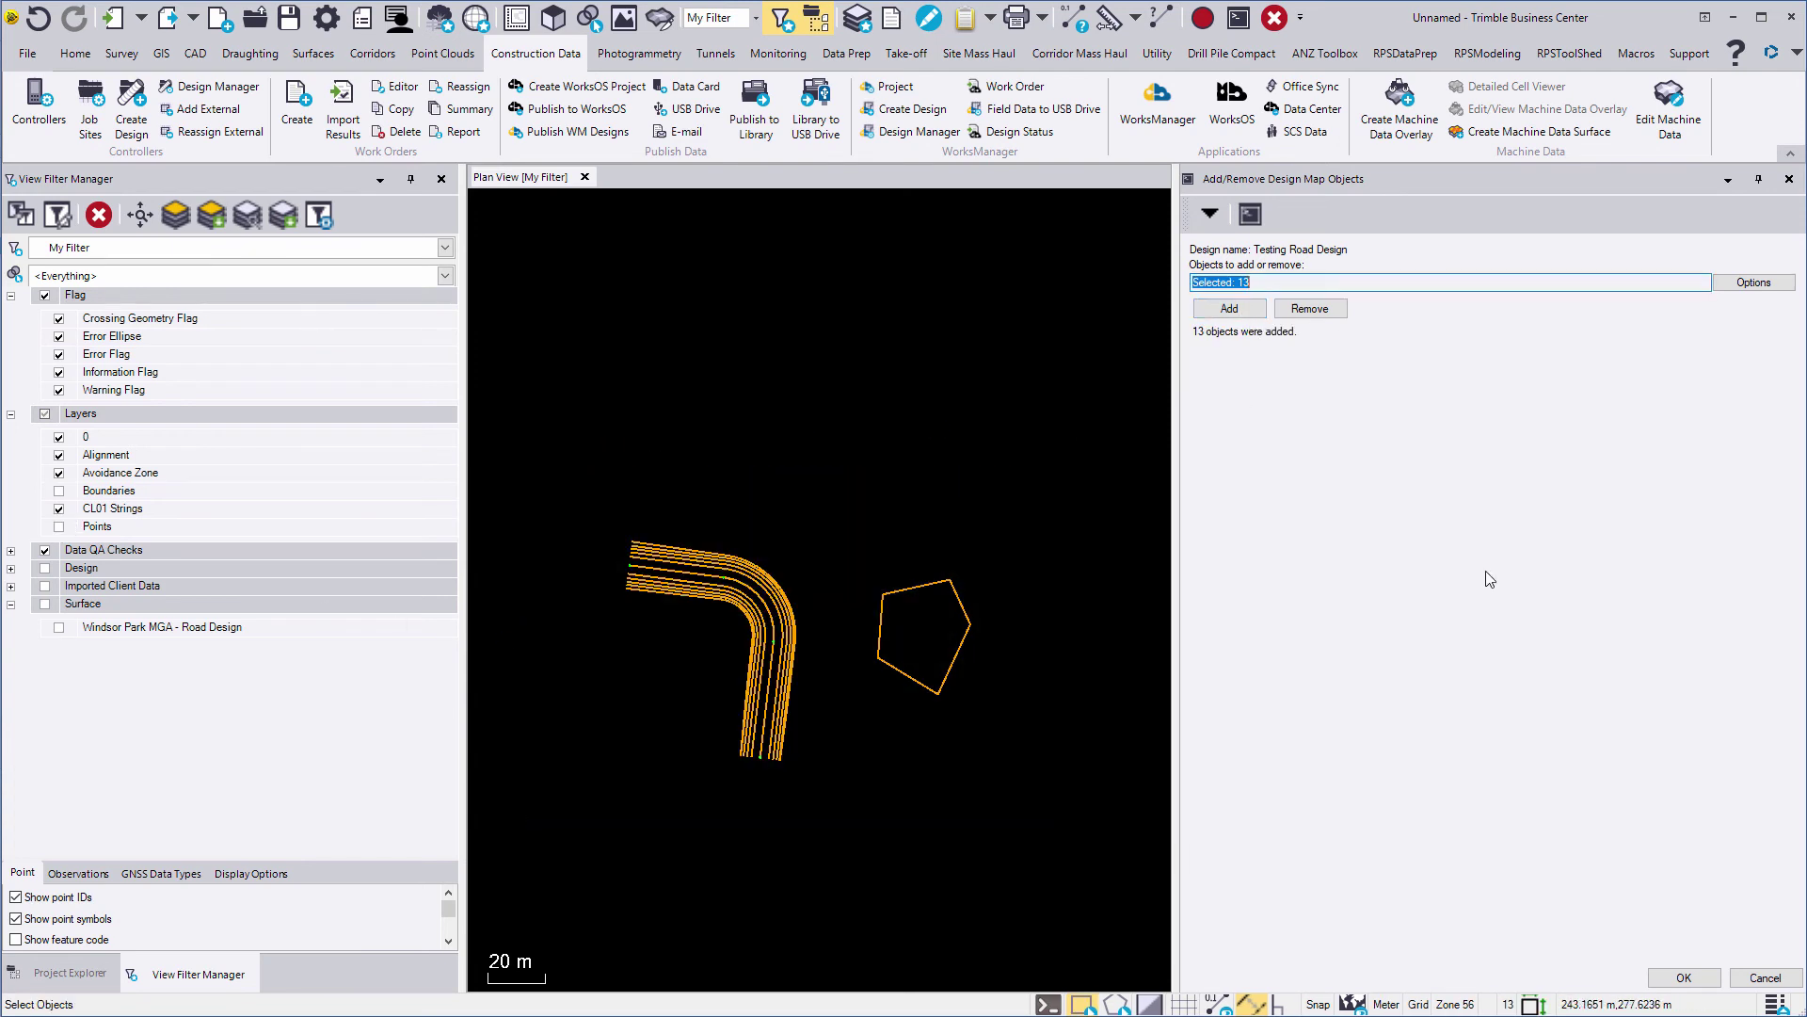
pyautogui.click(1684, 977)
pyautogui.click(1681, 973)
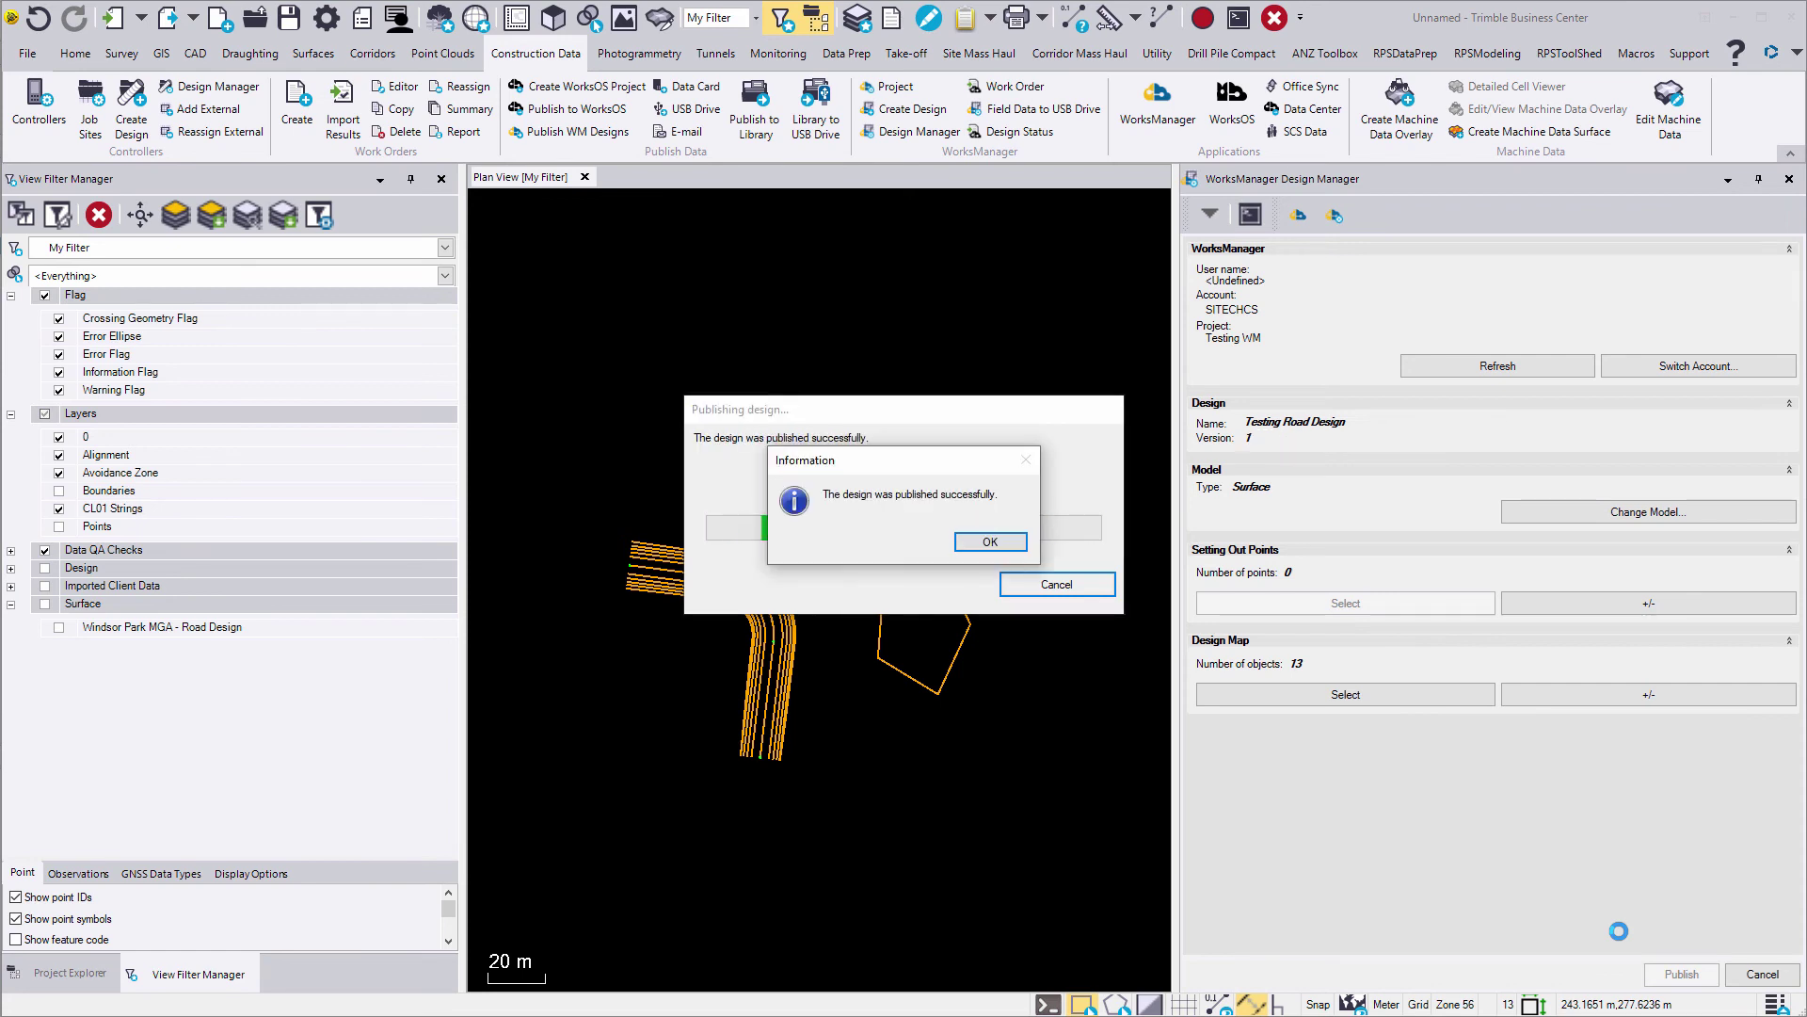
# Dismiss the publish message and show Testing Road Design's details in the project's Designs list.
pyautogui.click(1005, 539)
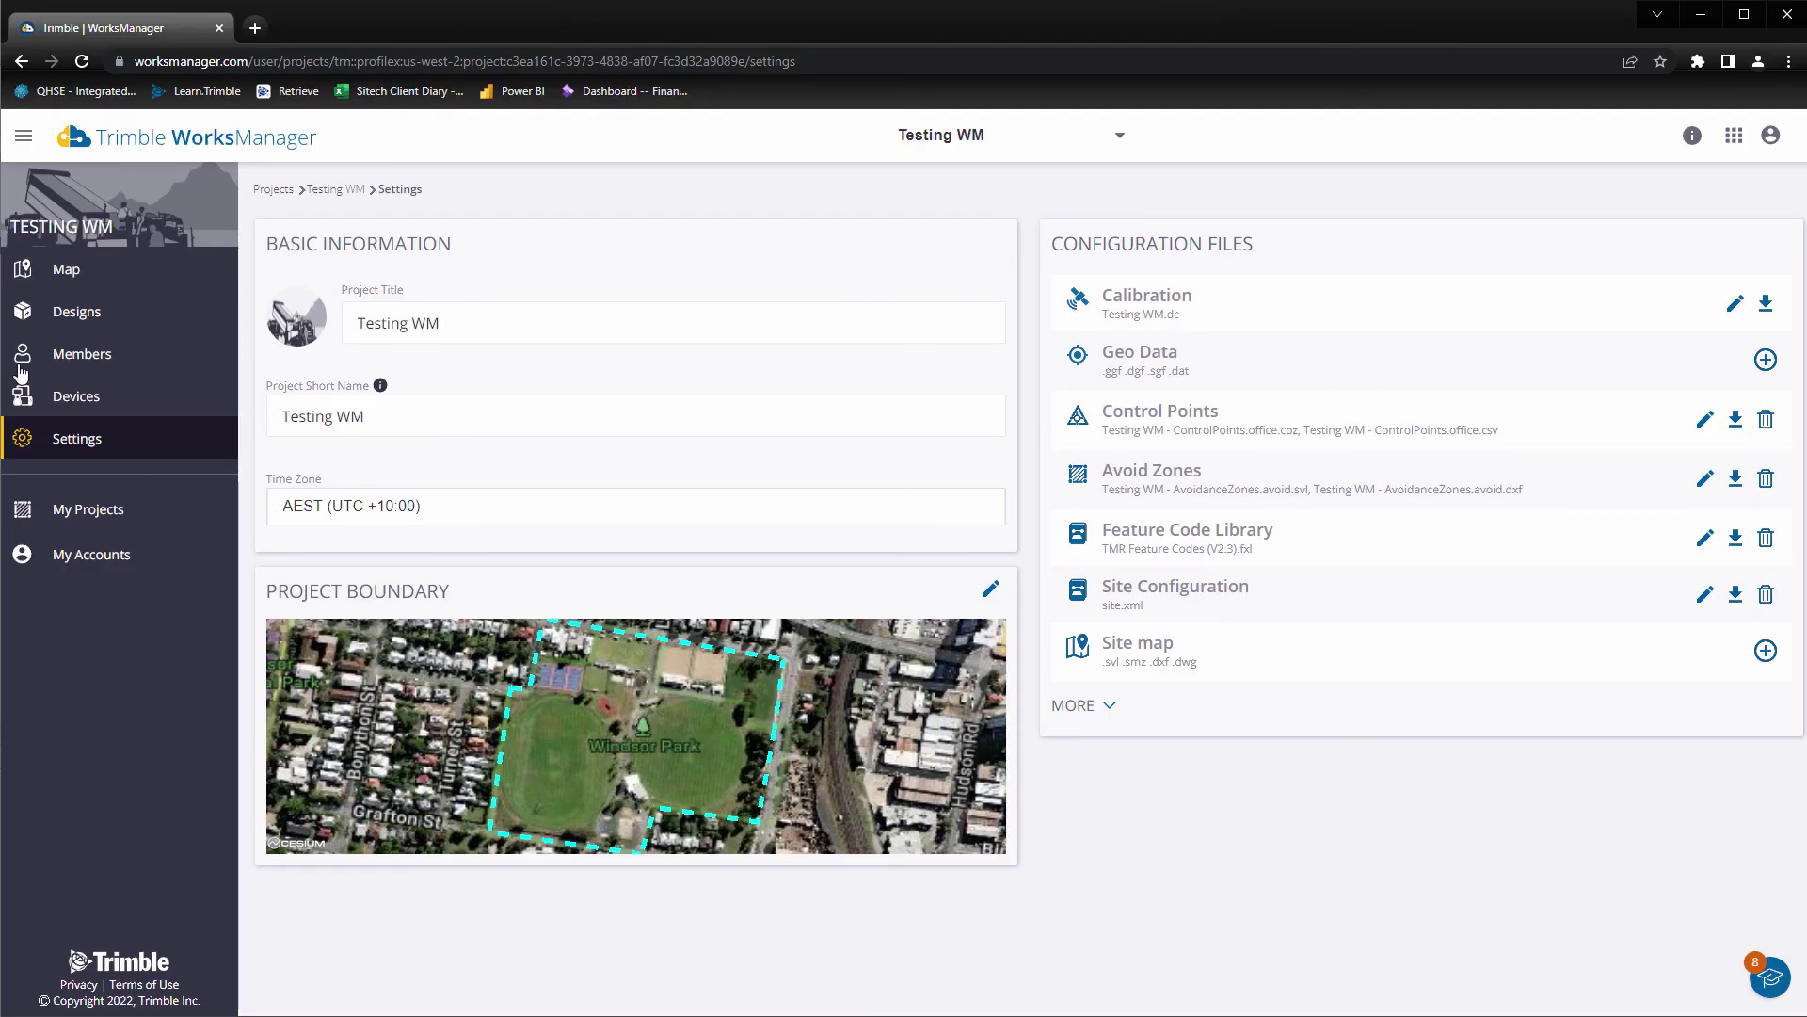
pyautogui.click(79, 323)
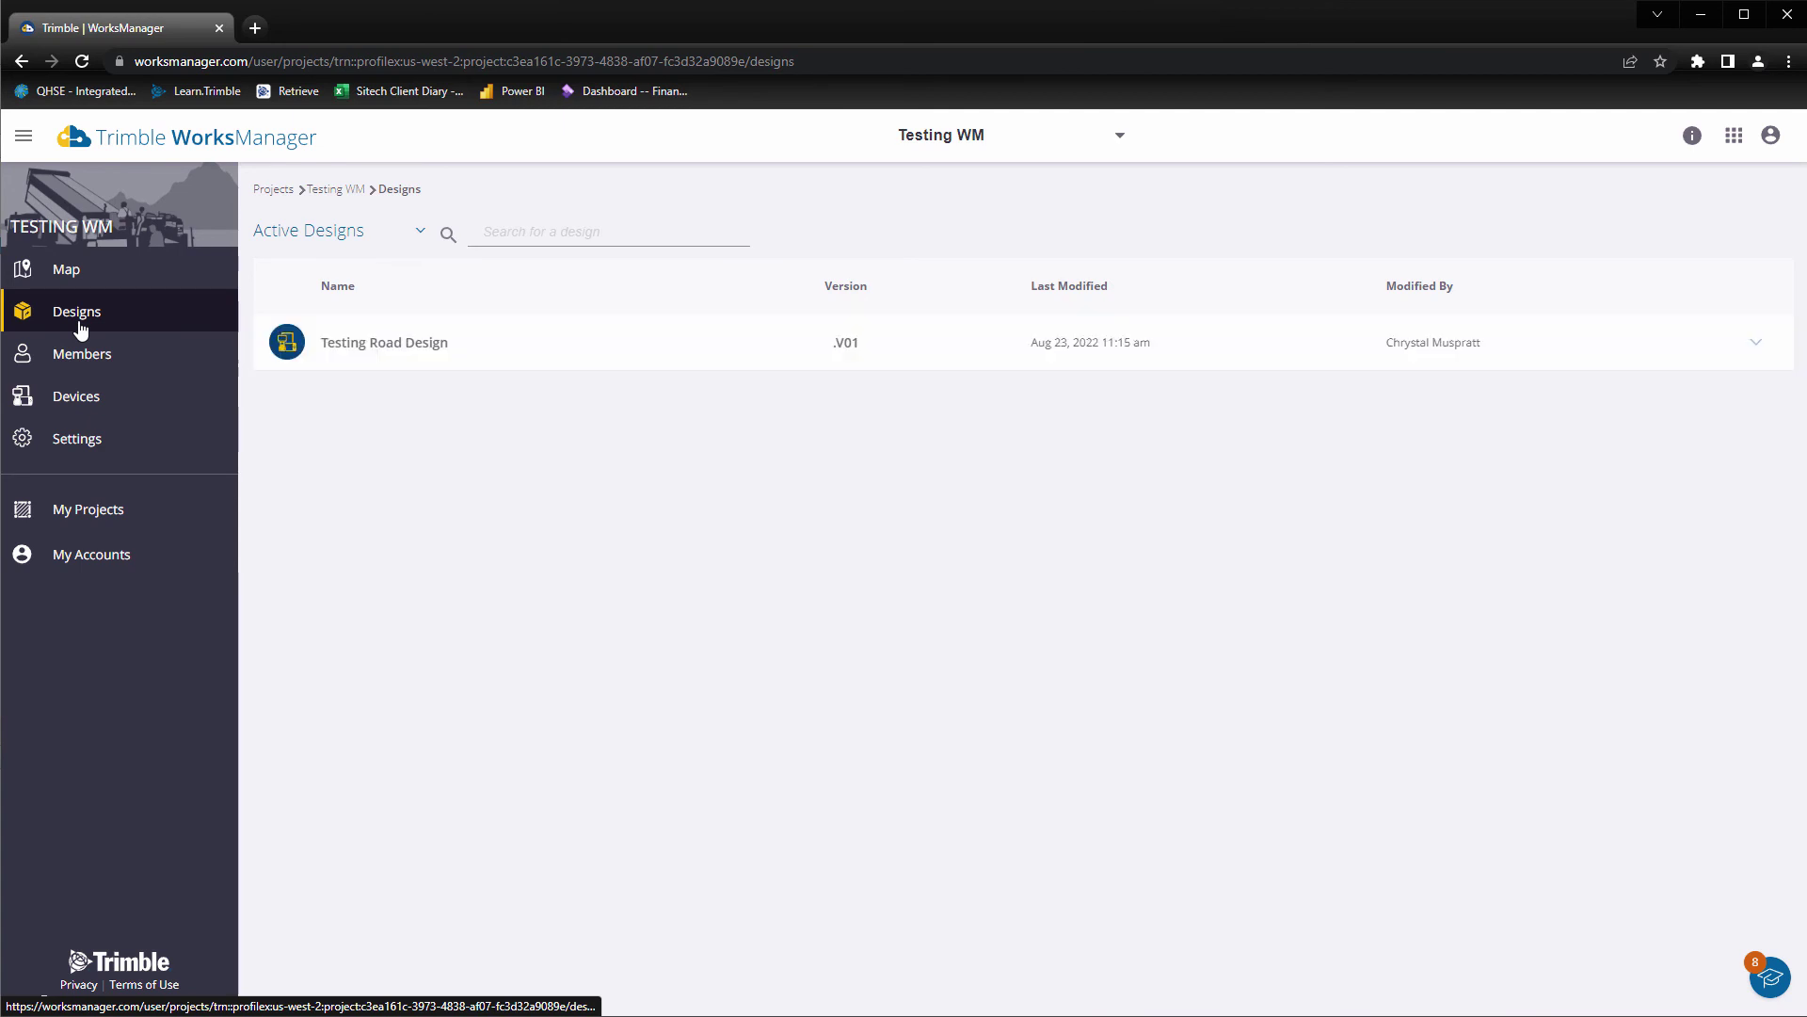
pyautogui.click(590, 352)
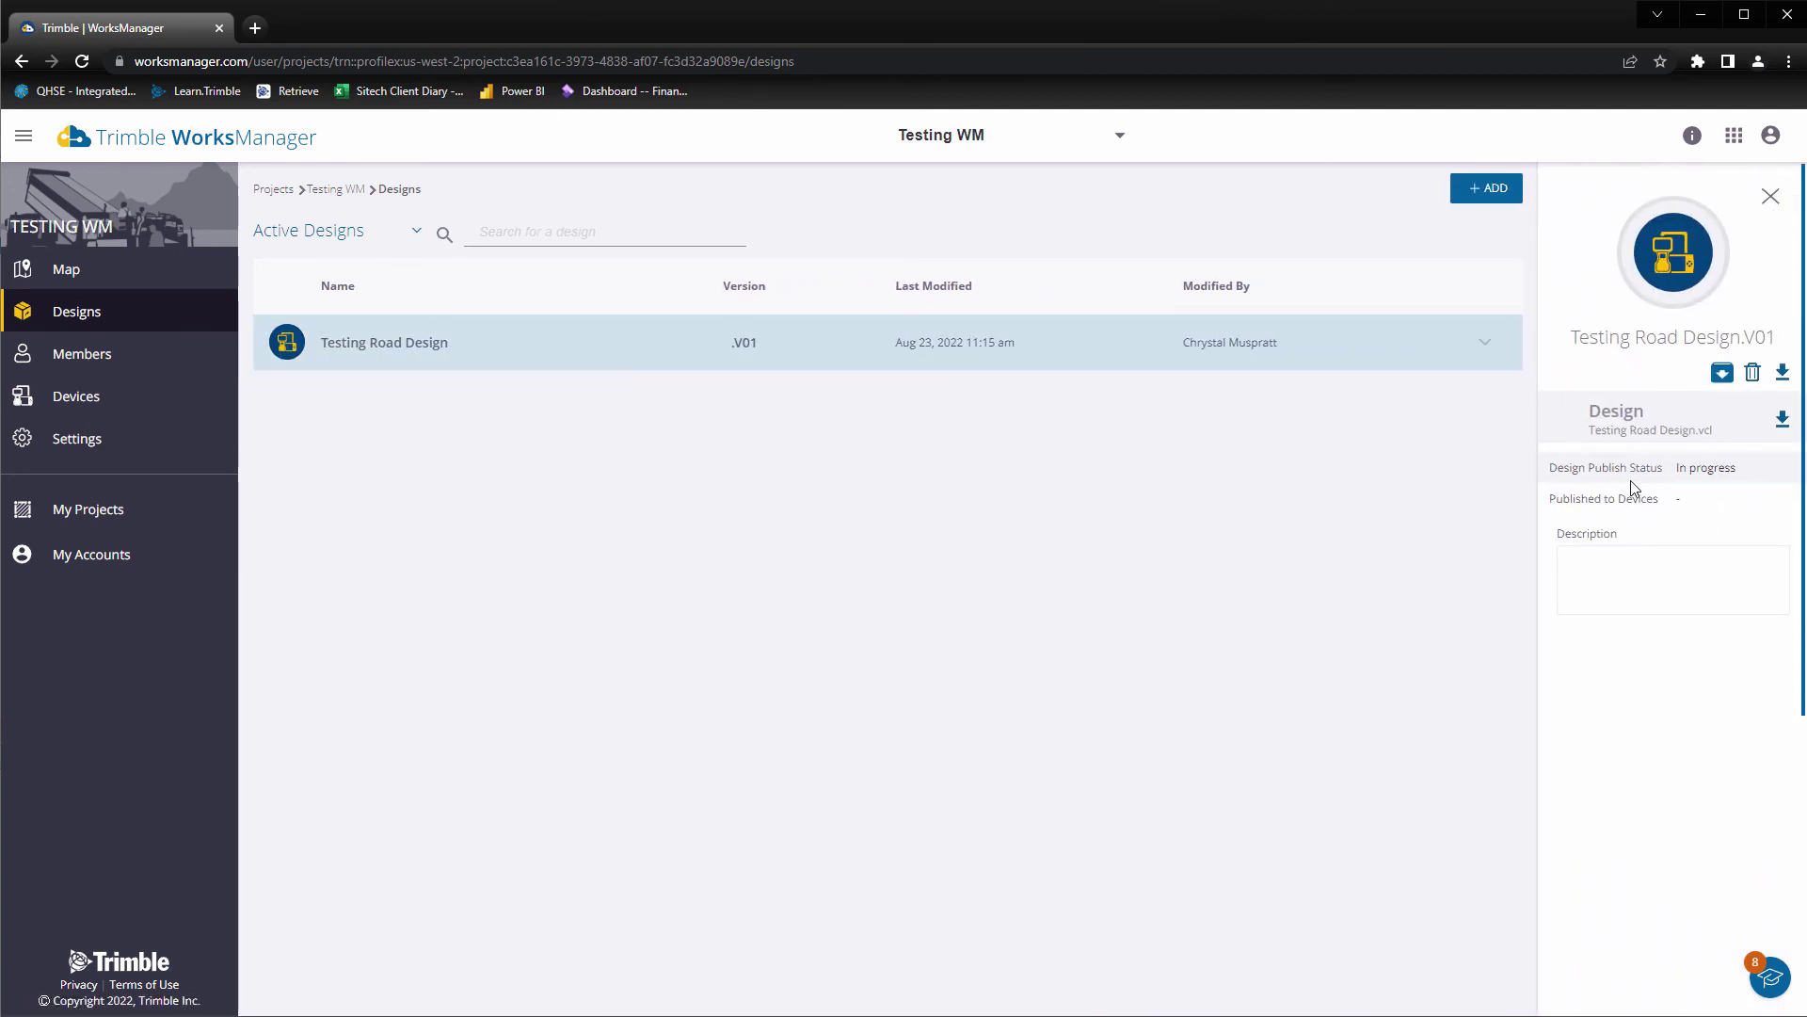